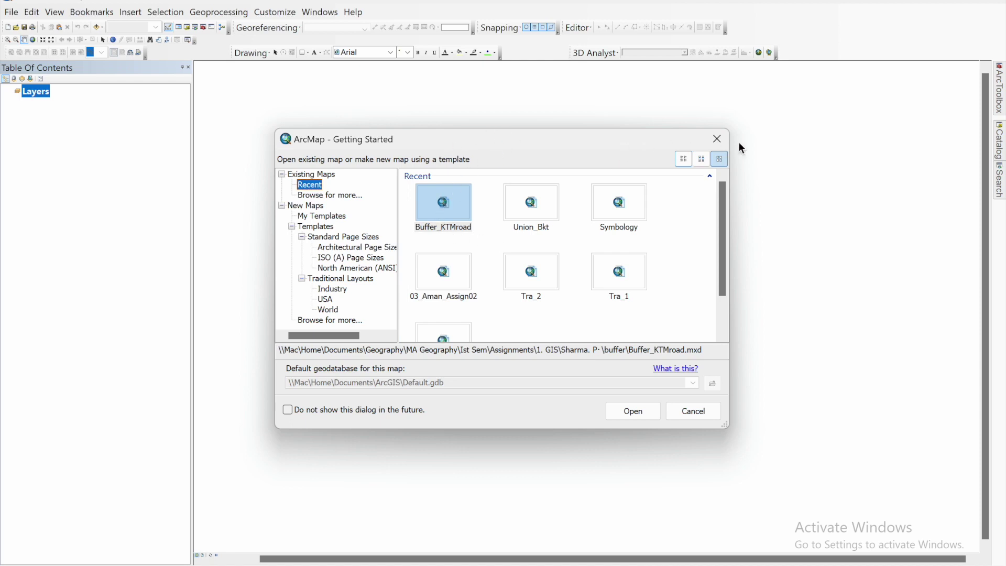
# - Show the Catalog and expand the Geography, Assignments and 3. Dolakha folders
pyautogui.click(716, 139)
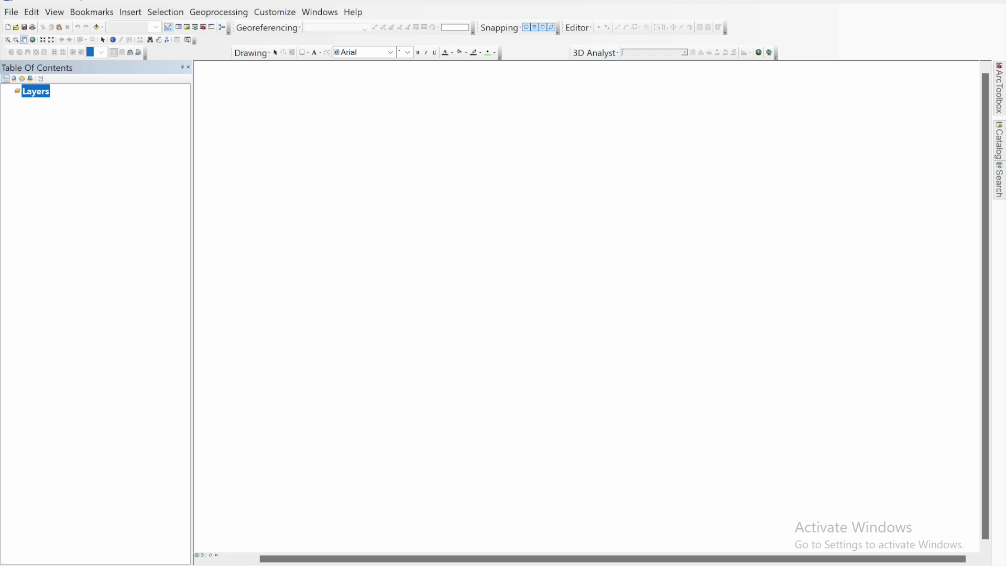
pyautogui.click(999, 140)
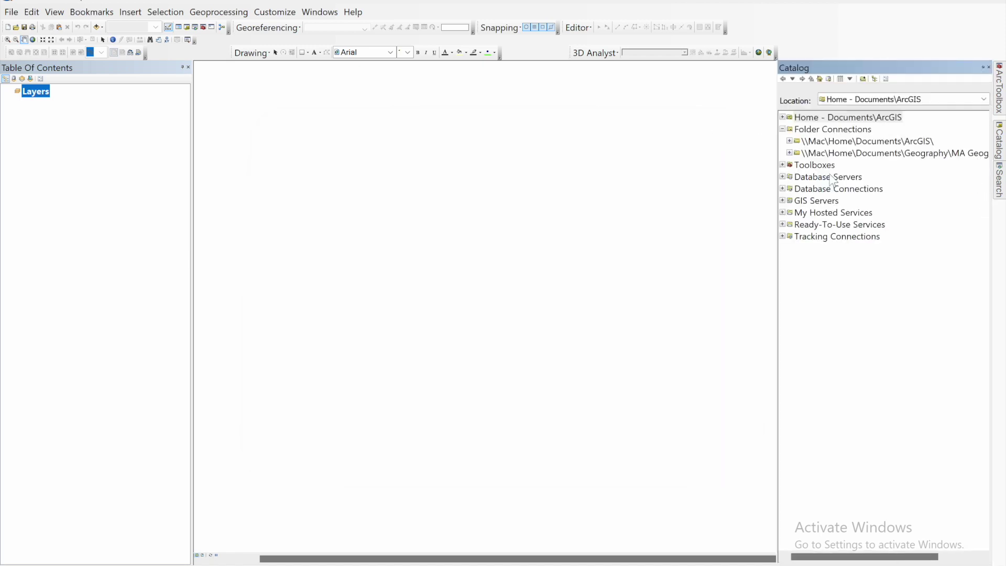
pyautogui.click(789, 141)
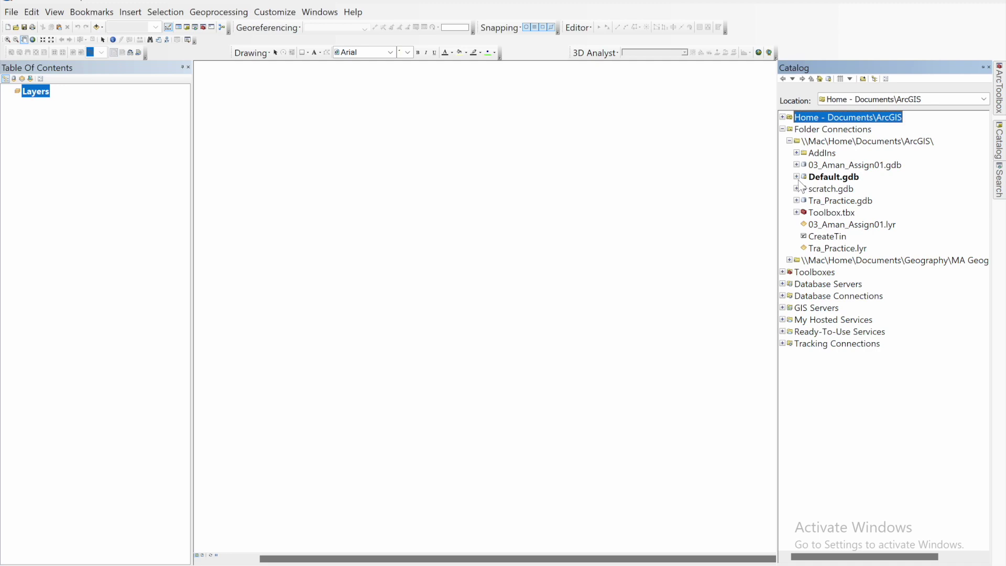
pyautogui.doubleClick(933, 153)
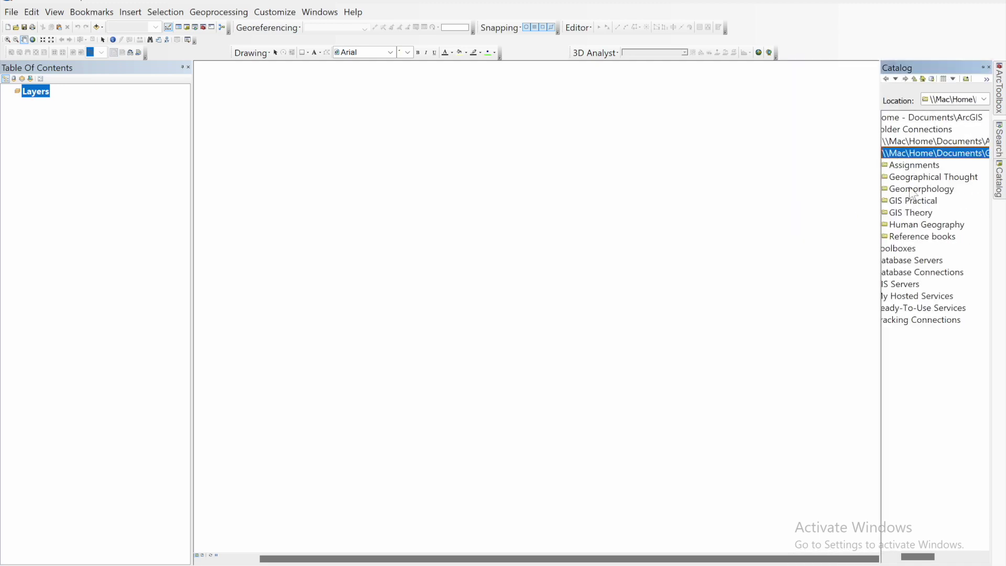
pyautogui.doubleClick(915, 165)
pyautogui.doubleClick(921, 201)
# - Drag 2786 02 Gaurishankar Himal.jpg from the Topo Sheet folder onto the map
pyautogui.click(926, 236)
pyautogui.doubleClick(926, 236)
pyautogui.doubleClick(938, 283)
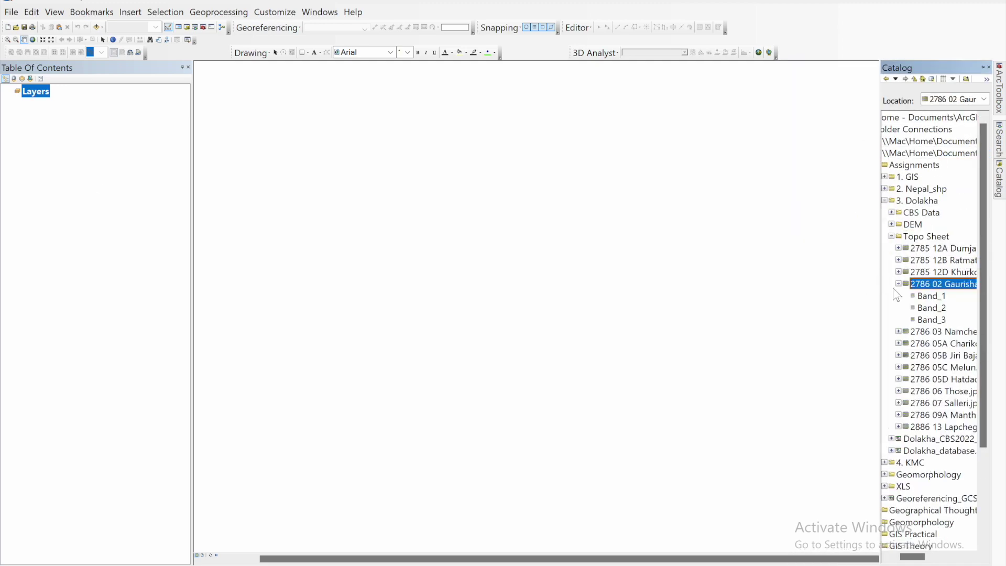
pyautogui.moveTo(938, 283); pyautogui.dragTo(96, 181)
pyautogui.moveTo(879, 231); pyautogui.dragTo(734, 246)
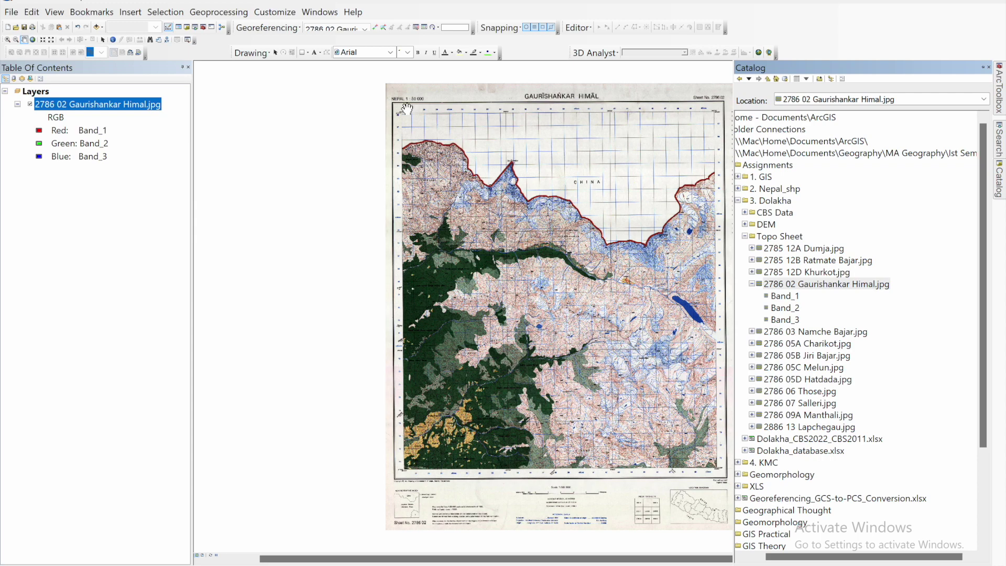
# - Shift the topo sheet into view and turn the Georeferencing toolbar off, then back on
pyautogui.moveTo(407, 109); pyautogui.dragTo(774, 269)
pyautogui.click(272, 32)
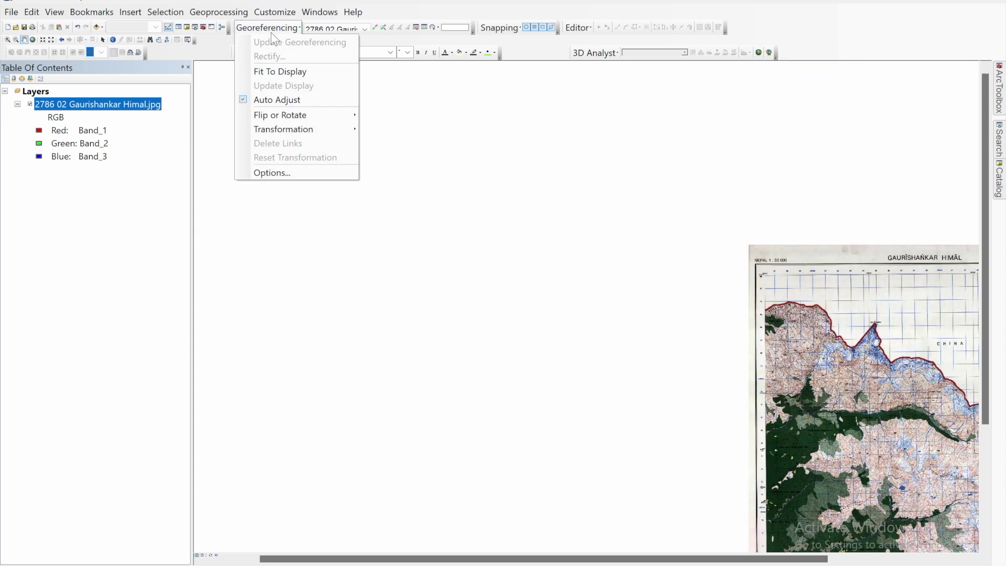
pyautogui.rightClick(828, 31)
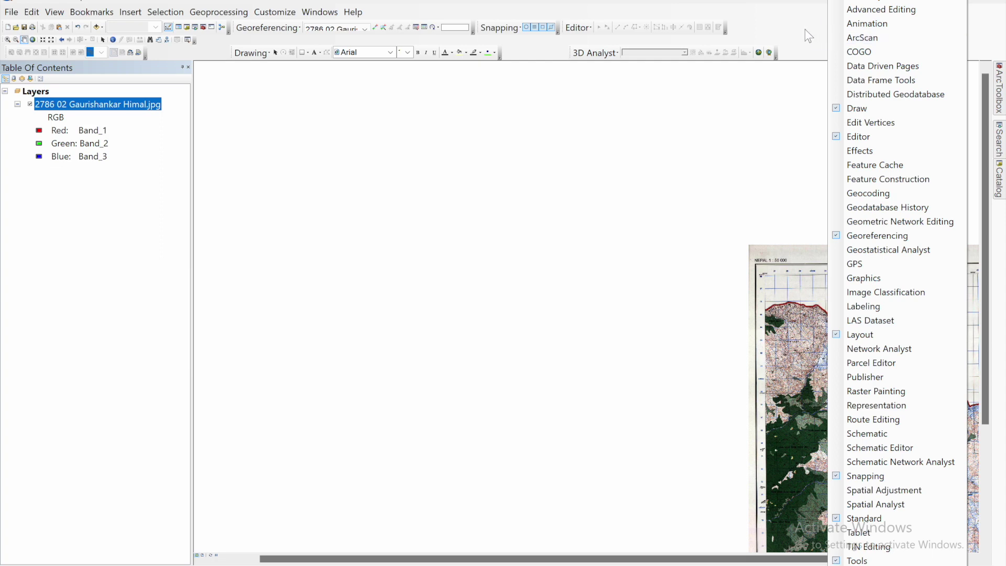
pyautogui.rightClick(806, 30)
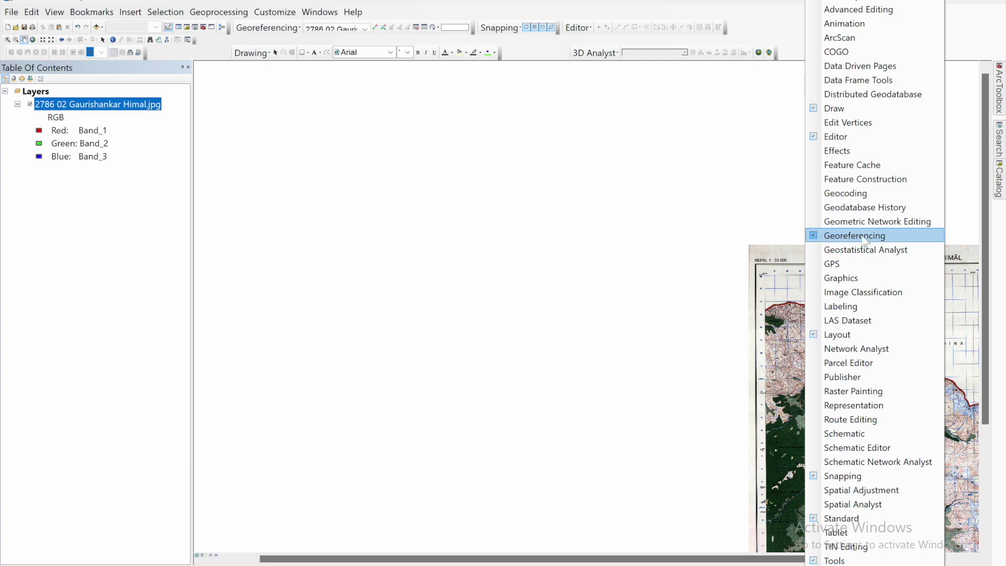
pyautogui.click(853, 235)
pyautogui.rightClick(846, 31)
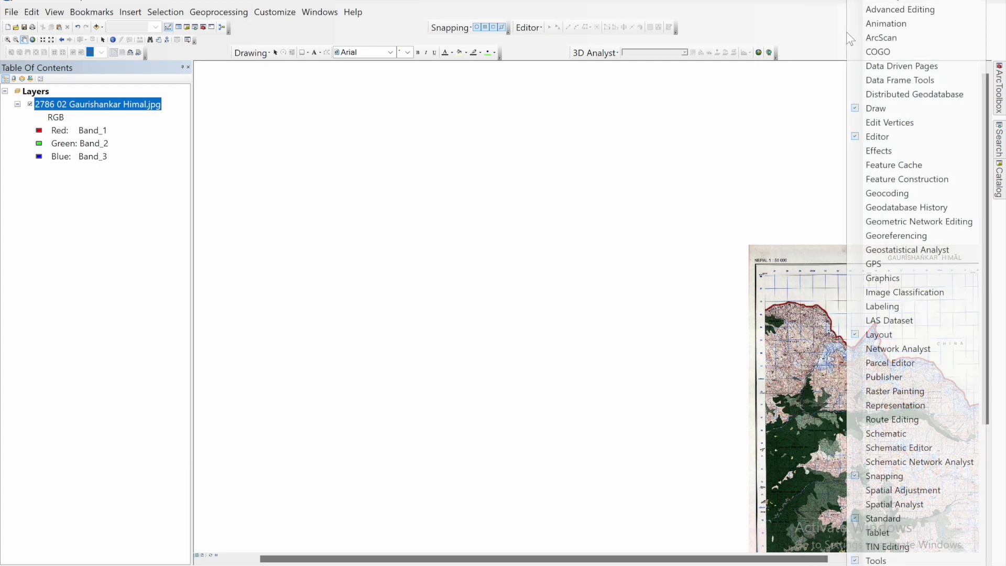
pyautogui.click(895, 236)
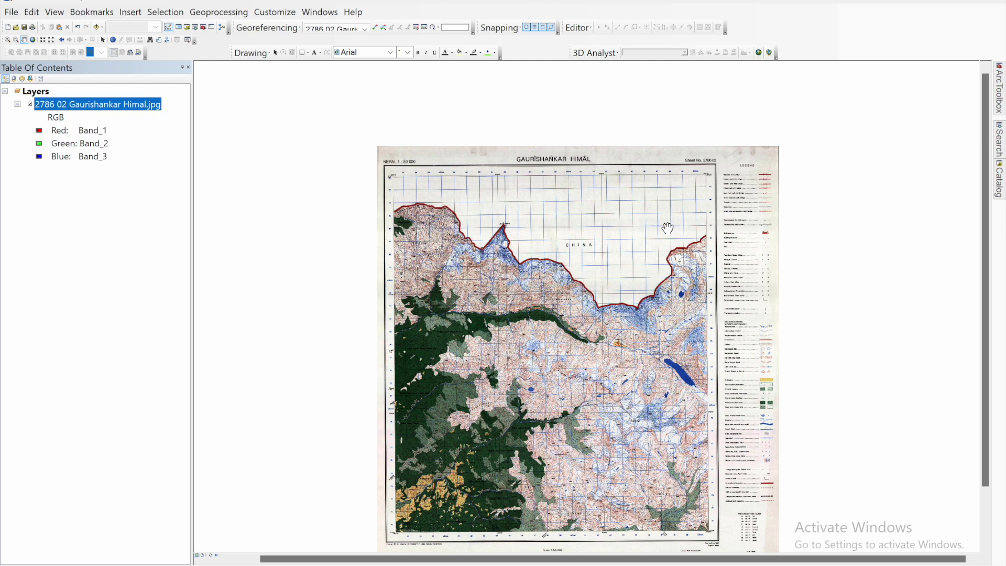
pyautogui.moveTo(743, 387); pyautogui.dragTo(733, 318)
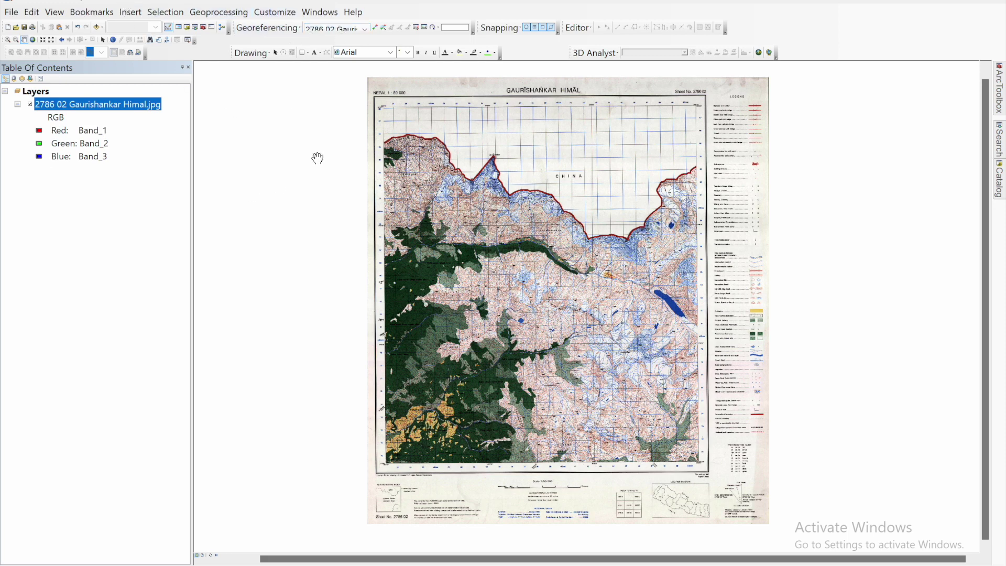
pyautogui.scroll(5, 376, 76)
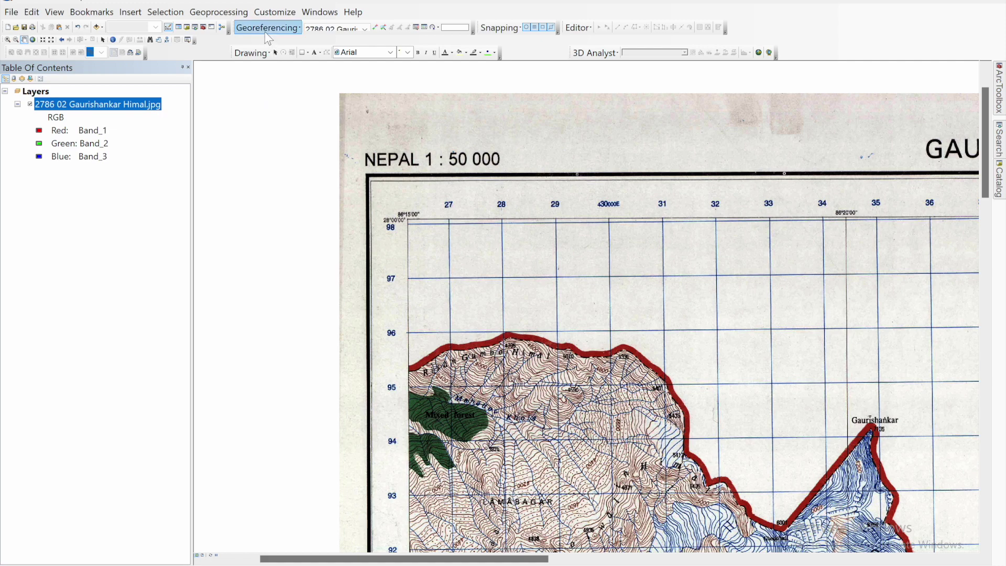
pyautogui.click(373, 27)
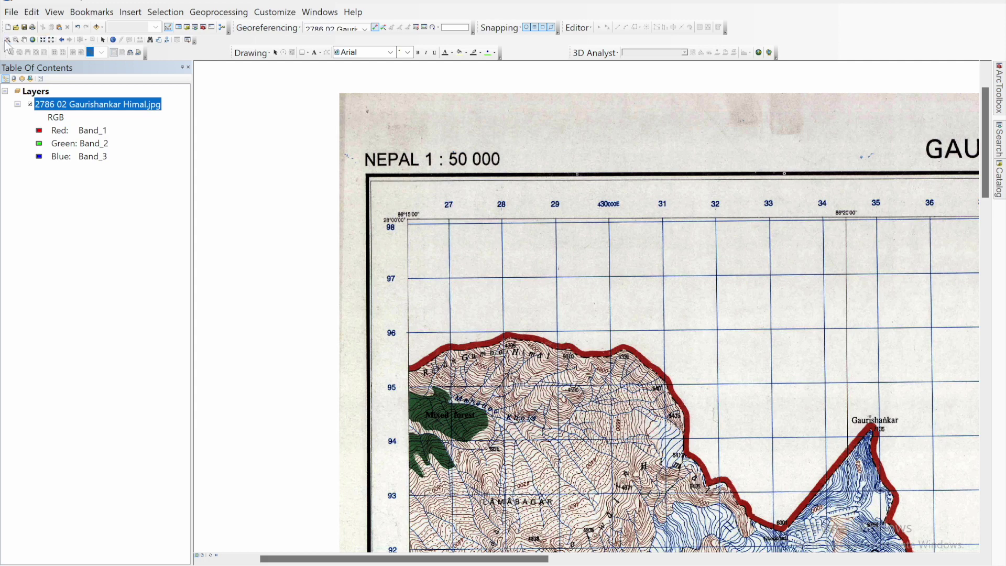
pyautogui.click(32, 40)
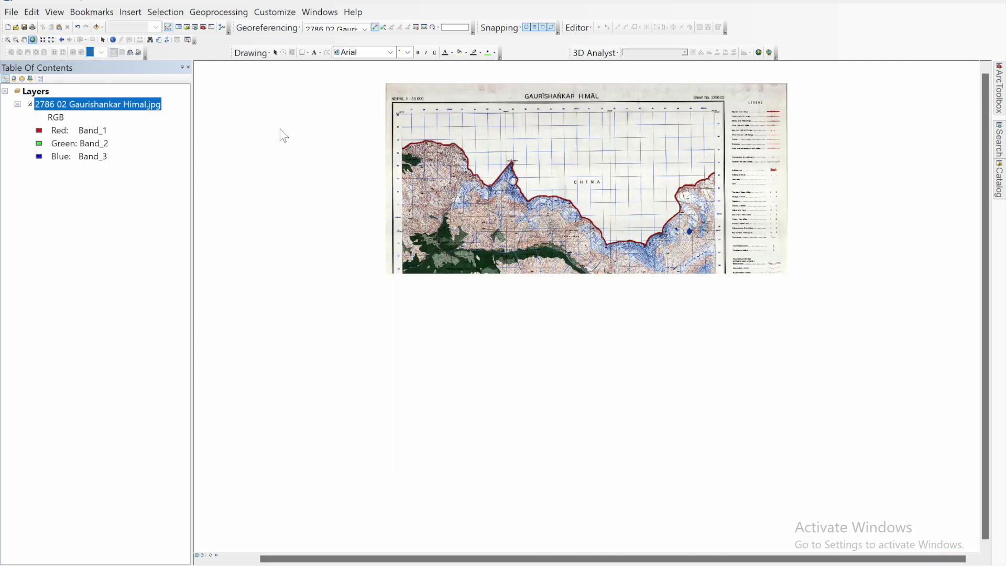
pyautogui.click(7, 40)
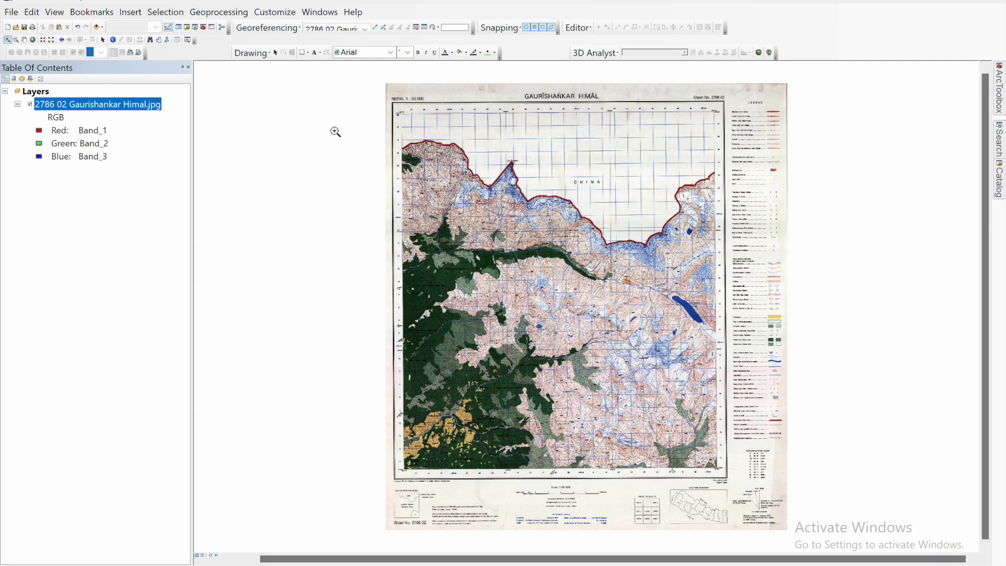
pyautogui.moveTo(360, 80)
pyautogui.mouseDown()
pyautogui.moveTo(733, 399)
pyautogui.moveTo(832, 499)
pyautogui.mouseUp()
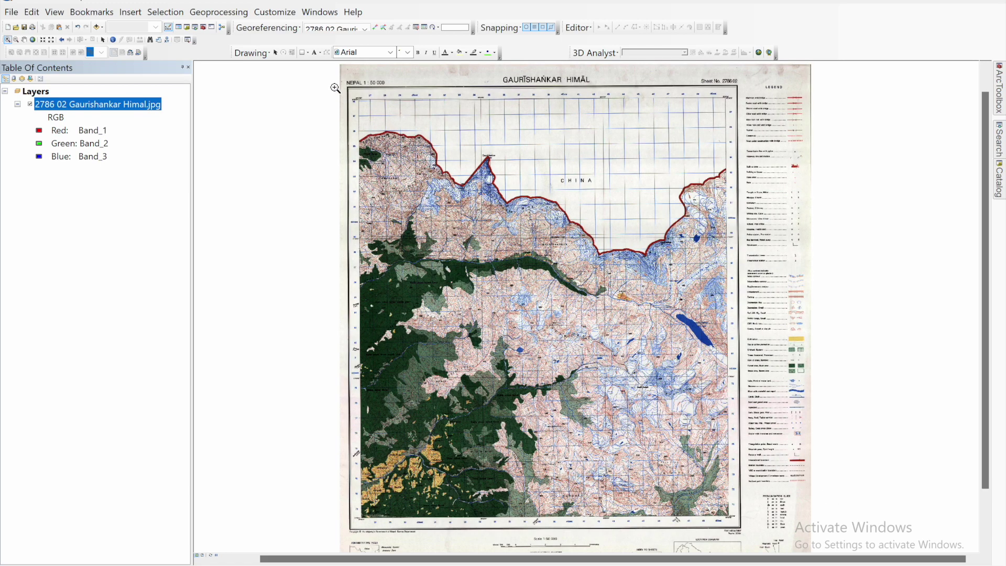
pyautogui.scroll(1, 502, 221)
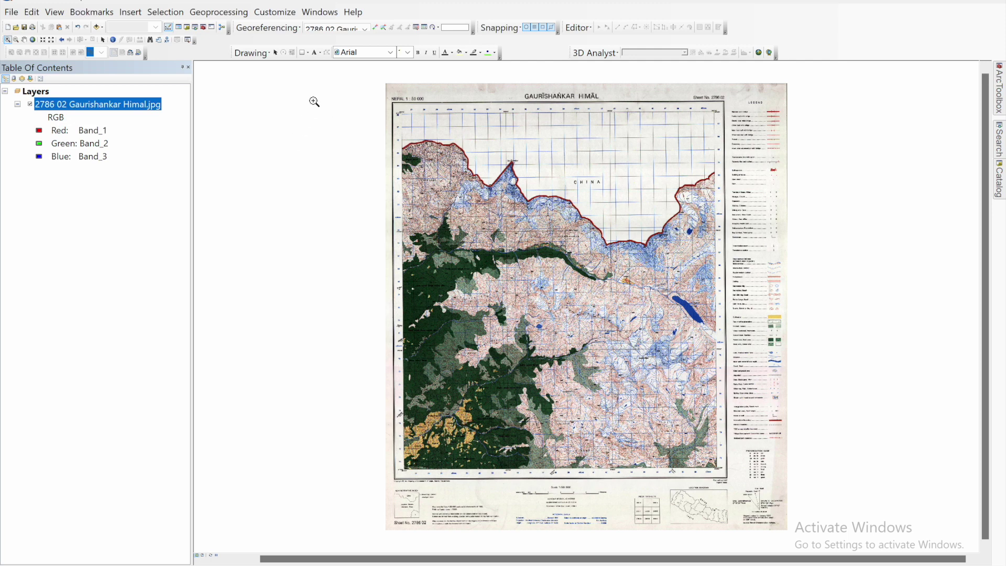
pyautogui.moveTo(296, 88); pyautogui.dragTo(333, 493)
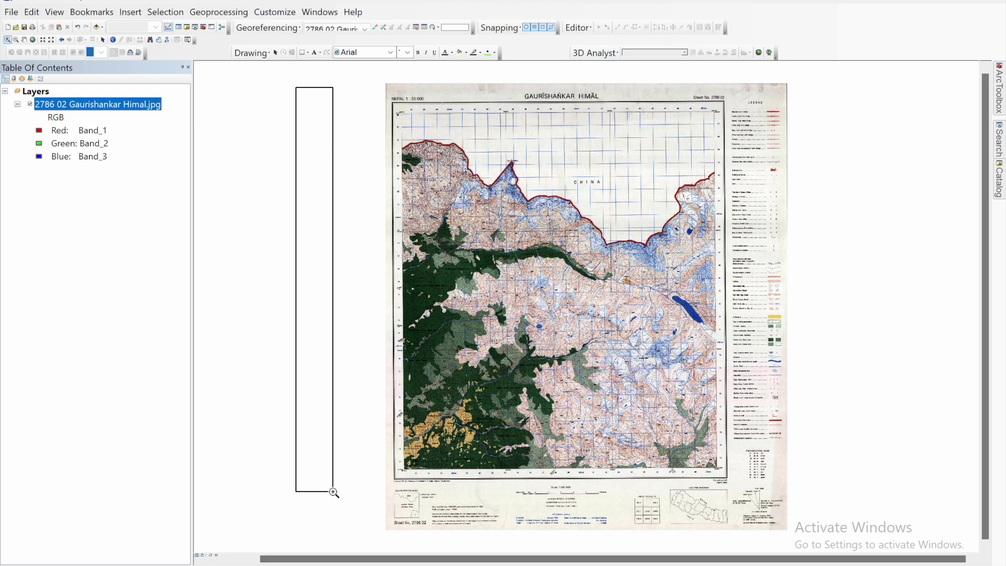
pyautogui.moveTo(333, 492); pyautogui.dragTo(332, 492)
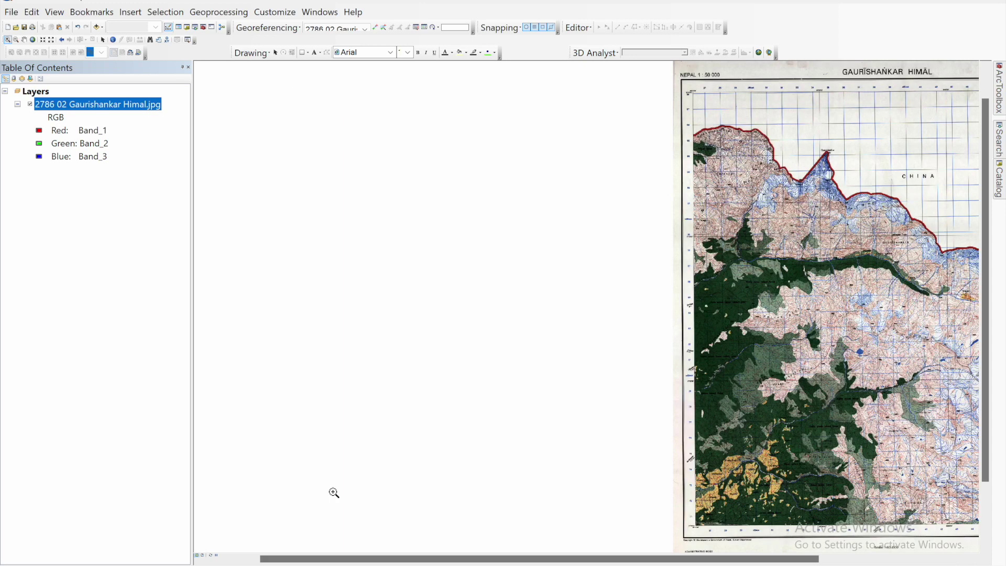
pyautogui.moveTo(290, 170); pyautogui.dragTo(637, 170)
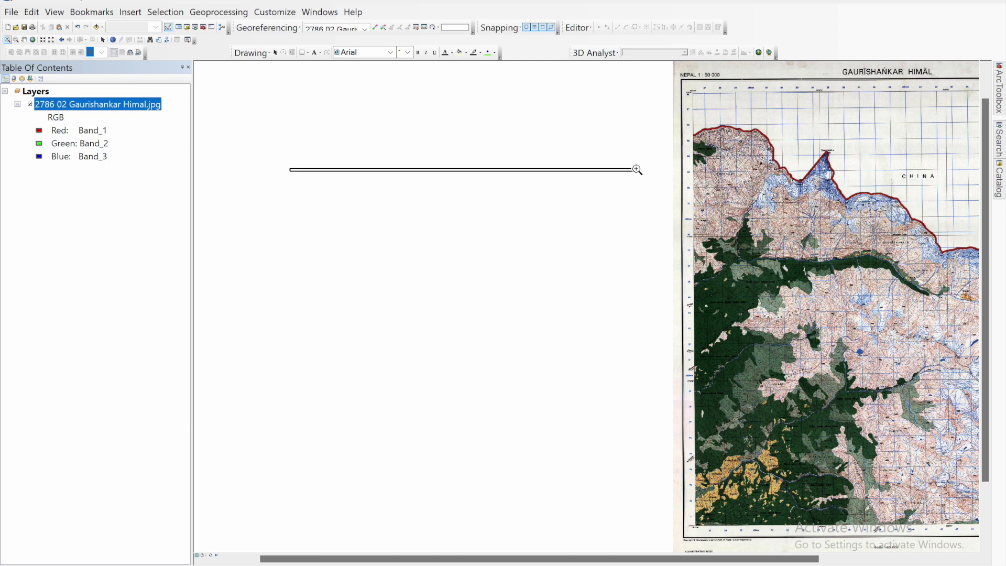
pyautogui.moveTo(636, 170); pyautogui.dragTo(636, 169)
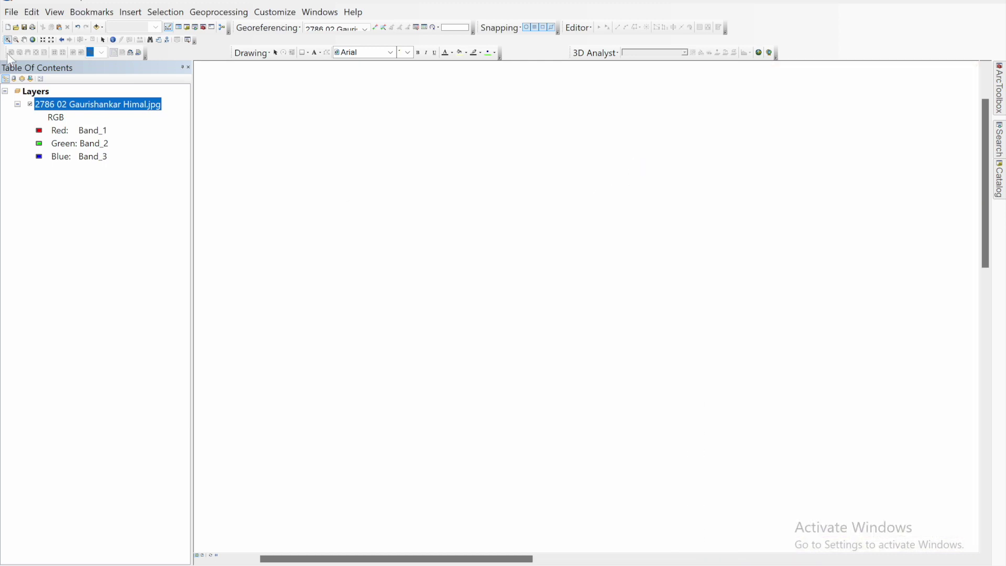
pyautogui.click(31, 39)
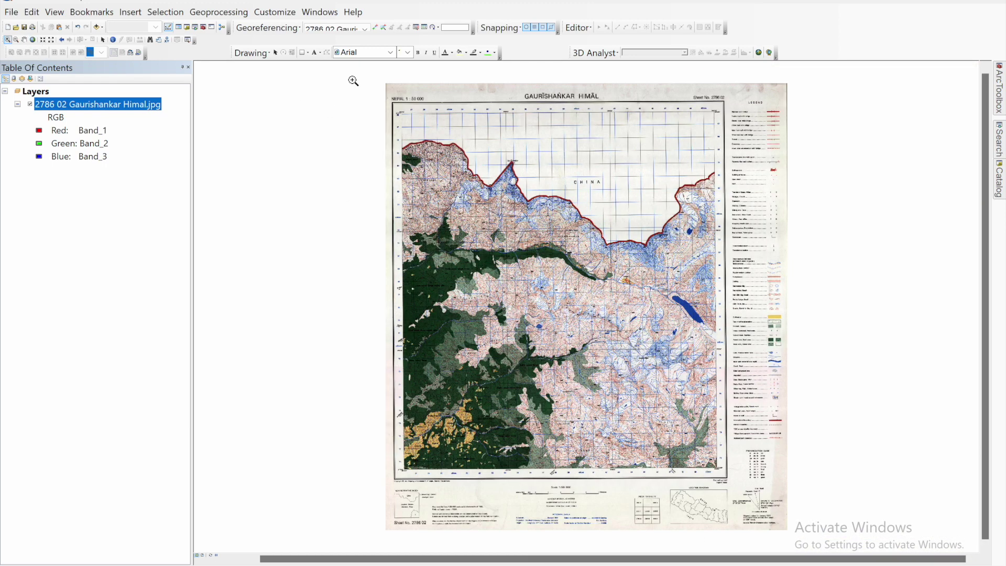
# - Zoom in on the sheet's top-left corner until the 28°00'00" and 86°15'00" labels are readable
pyautogui.moveTo(352, 74); pyautogui.dragTo(844, 512)
pyautogui.moveTo(341, 79); pyautogui.dragTo(769, 504)
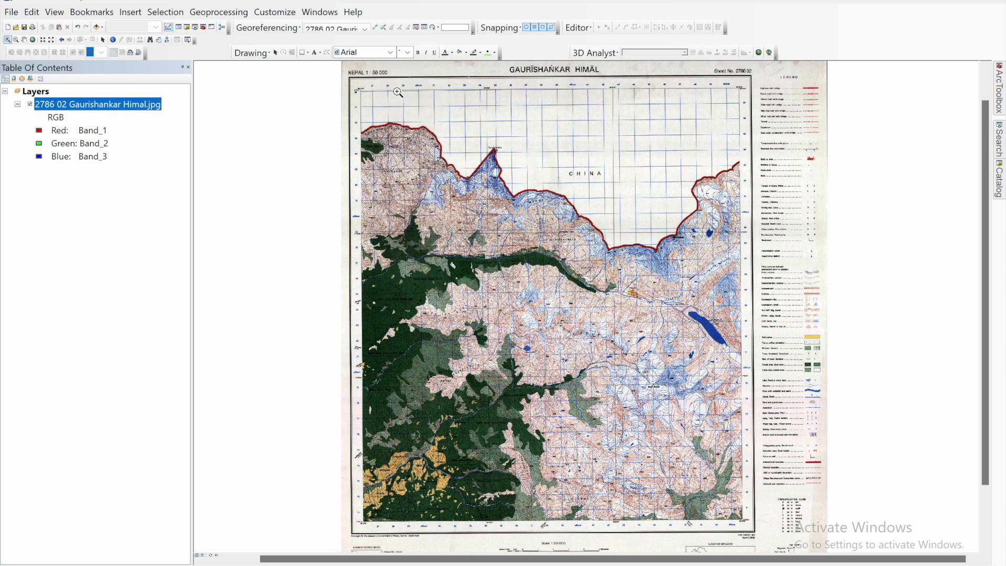
pyautogui.moveTo(325, 69); pyautogui.dragTo(832, 541)
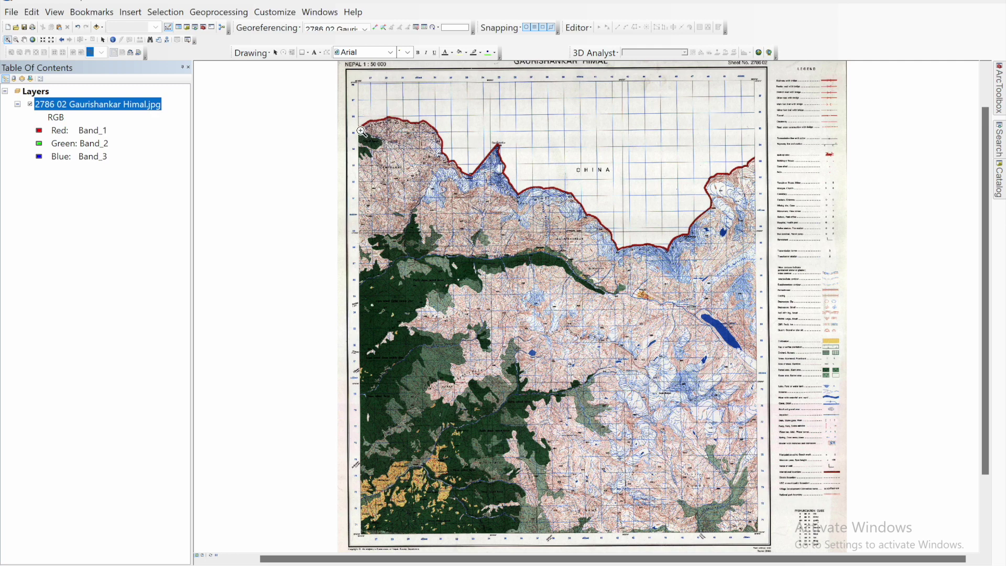
pyautogui.moveTo(308, 71); pyautogui.dragTo(461, 150)
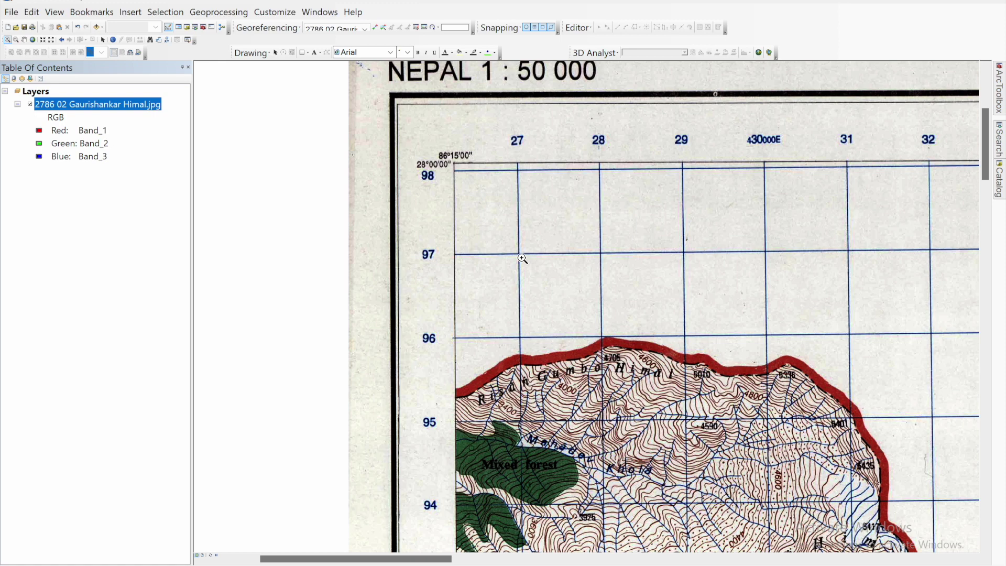
pyautogui.scroll(2, 522, 258)
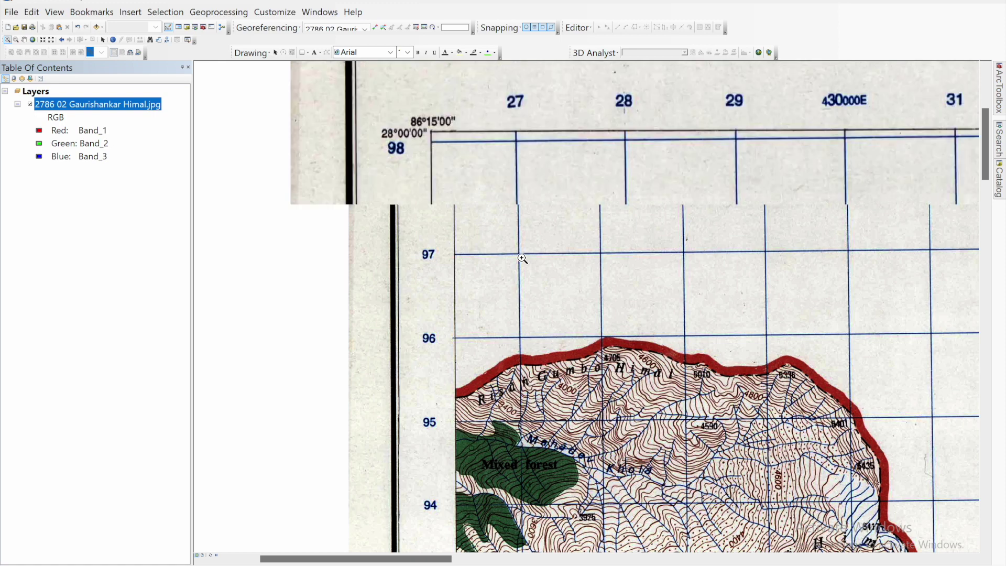
pyautogui.scroll(1, 522, 258)
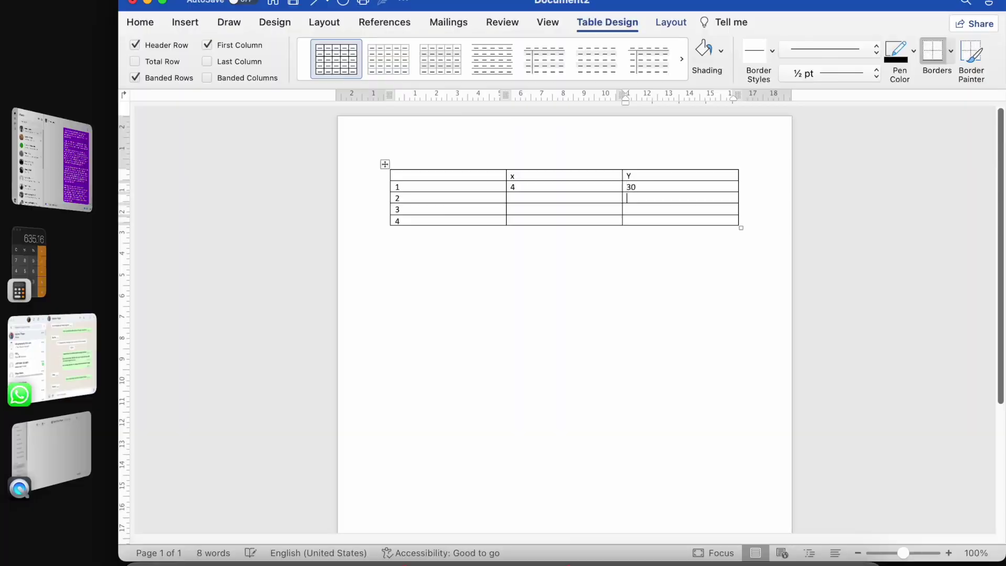
# - Pan the map to bring the sheet's top-left grid back into view
pyautogui.moveTo(508, 215); pyautogui.dragTo(432, 213)
pyautogui.moveTo(432, 214); pyautogui.dragTo(329, 290)
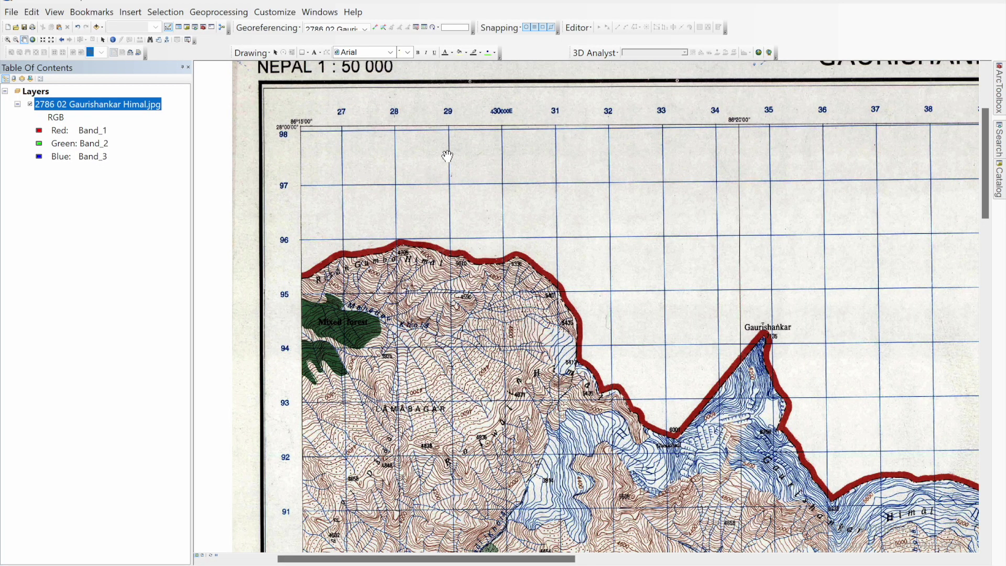
# - Place the first control point at the upper-left grid intersection near the Mixed forest
pyautogui.click(376, 28)
pyautogui.scroll(3, 343, 295)
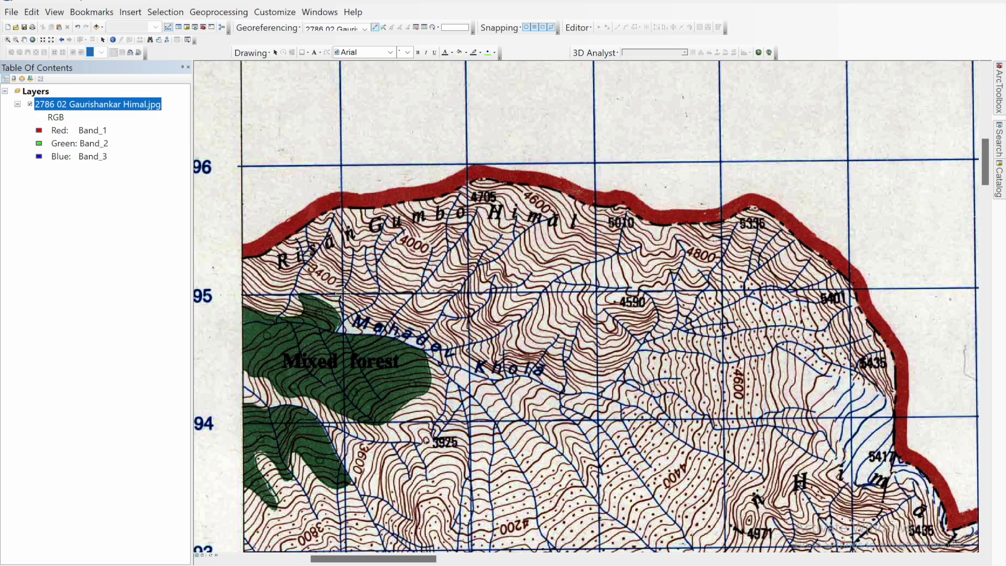
pyautogui.scroll(-3, 344, 295)
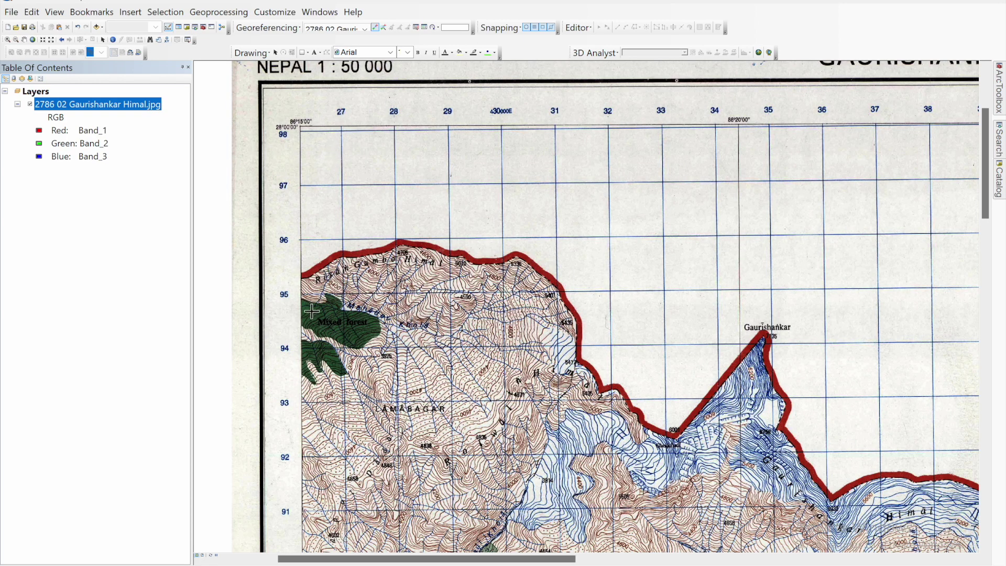
pyautogui.scroll(6, 322, 299)
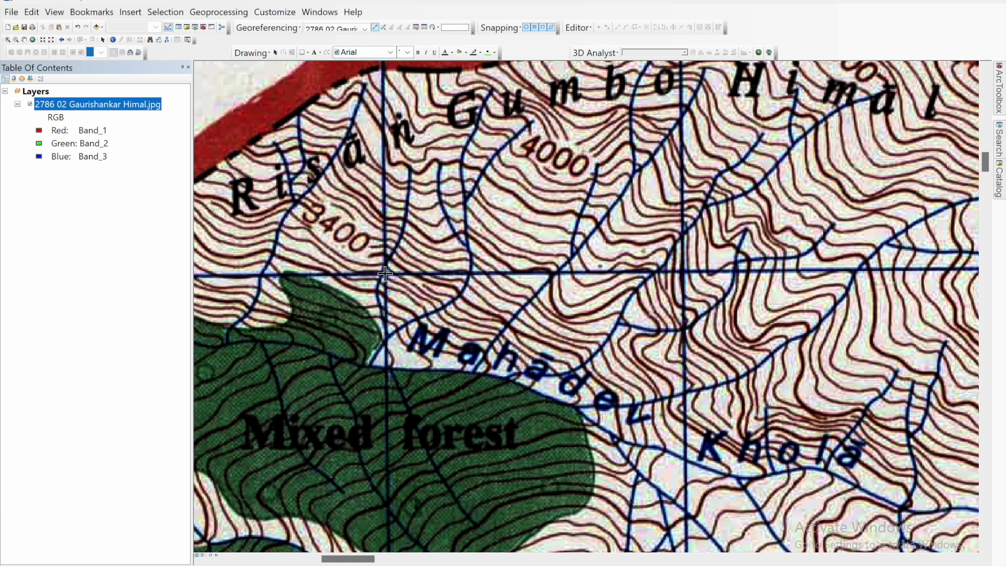
pyautogui.click(385, 273)
pyautogui.rightClick(385, 273)
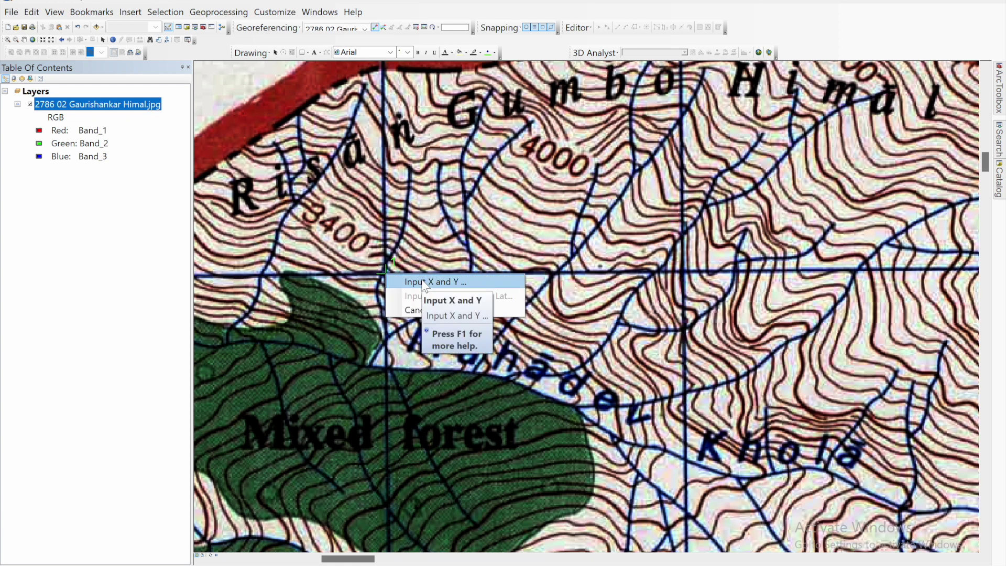
pyautogui.click(424, 282)
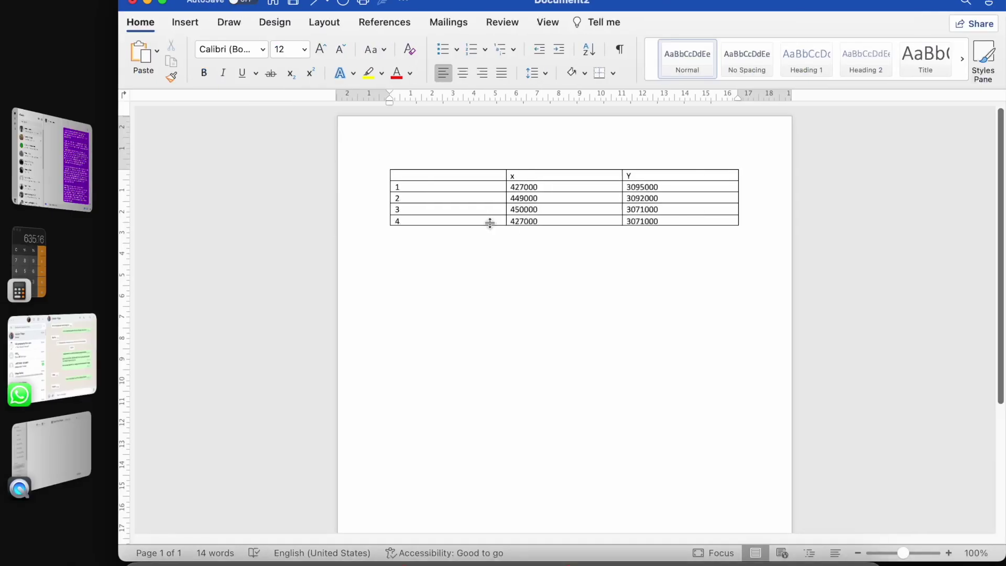
# - Enter X 427000 and Y 3095000 for the first point, then view the full sheet
pyautogui.doubleClick(534, 189)
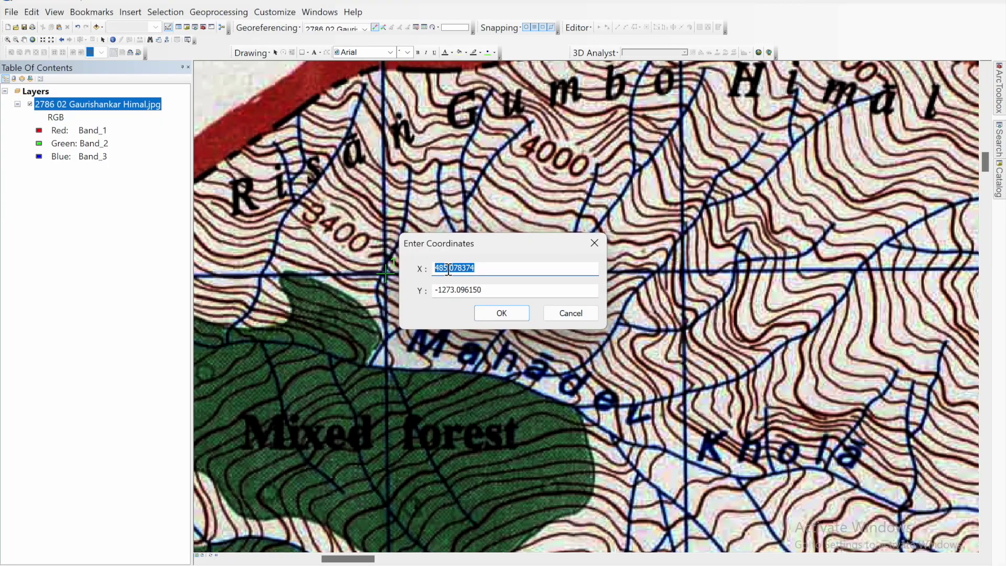
pyautogui.write('427000')
pyautogui.doubleClick(456, 290)
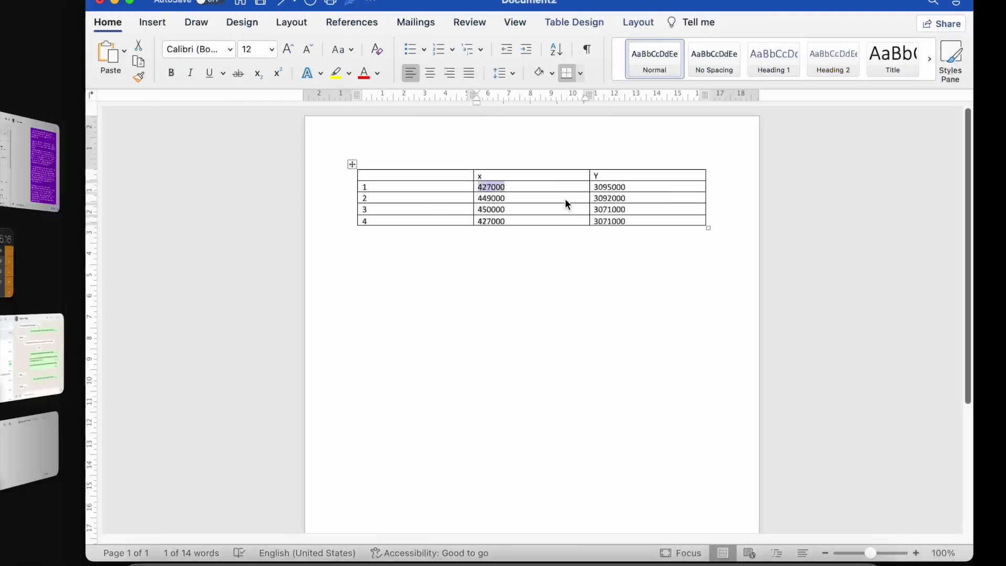
pyautogui.click(650, 188)
pyautogui.doubleClick(650, 188)
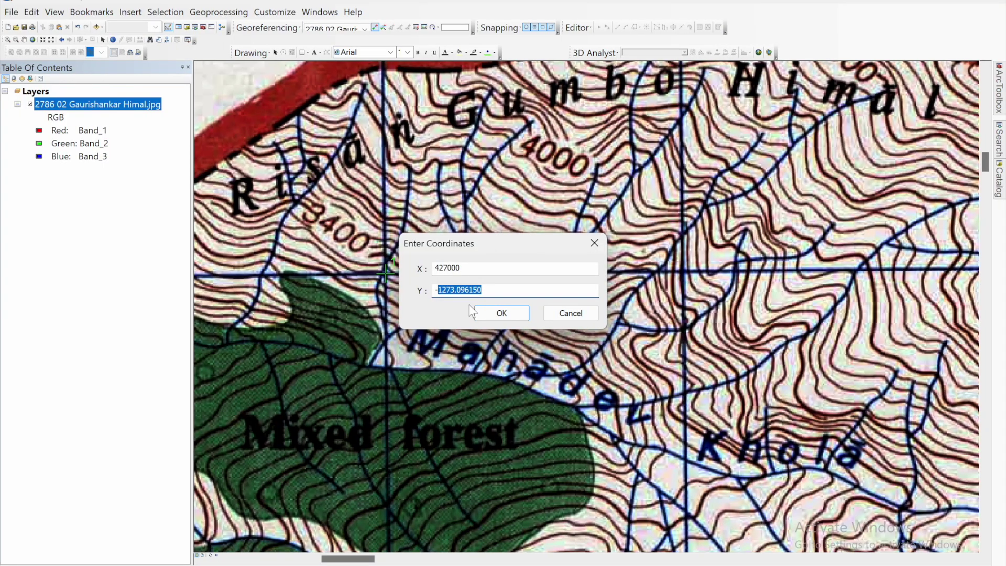
pyautogui.write('3095000')
pyautogui.press('BackSpace')
pyautogui.click(502, 314)
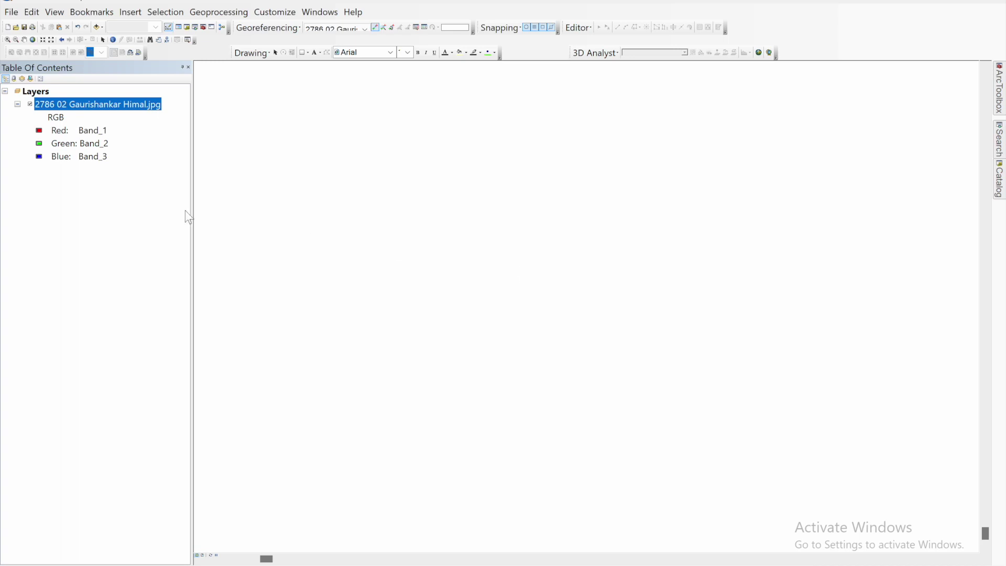
pyautogui.click(34, 41)
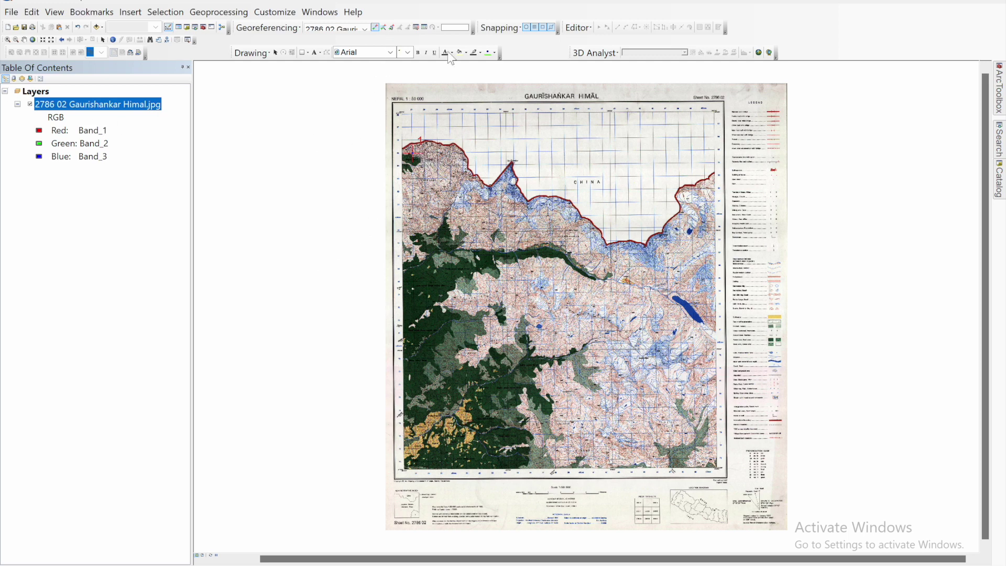
# - Zoom to the upper-right grid area and place a second control point on line 92
pyautogui.click(7, 40)
pyautogui.moveTo(657, 92); pyautogui.dragTo(800, 281)
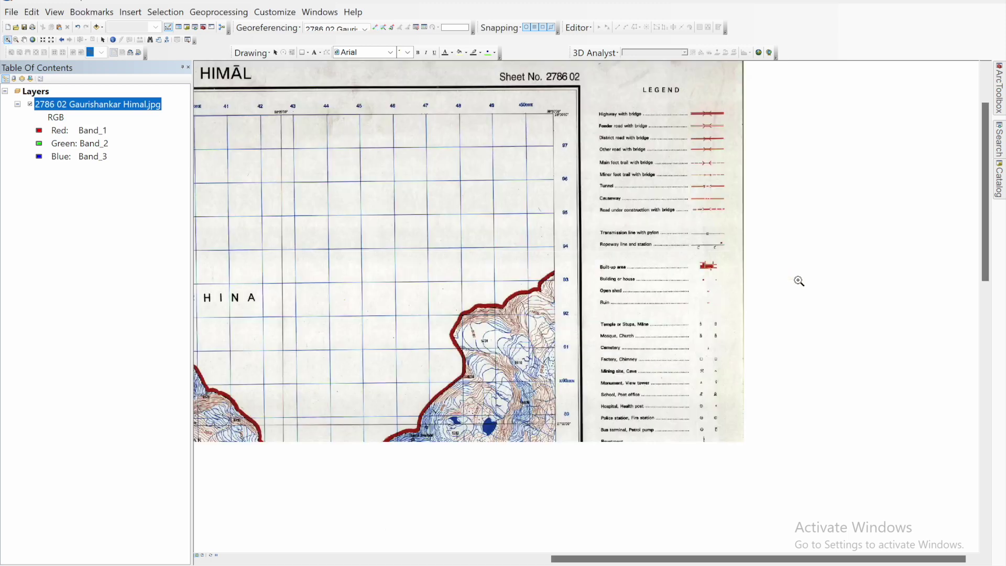
pyautogui.hotkey('ctrl', 'Left')
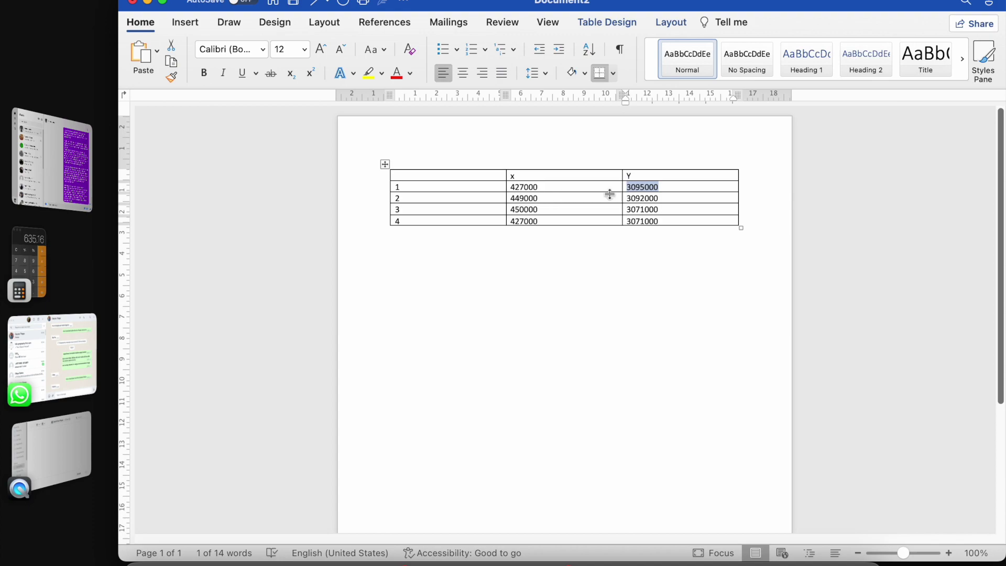
pyautogui.hotkey('ctrl', 'Right')
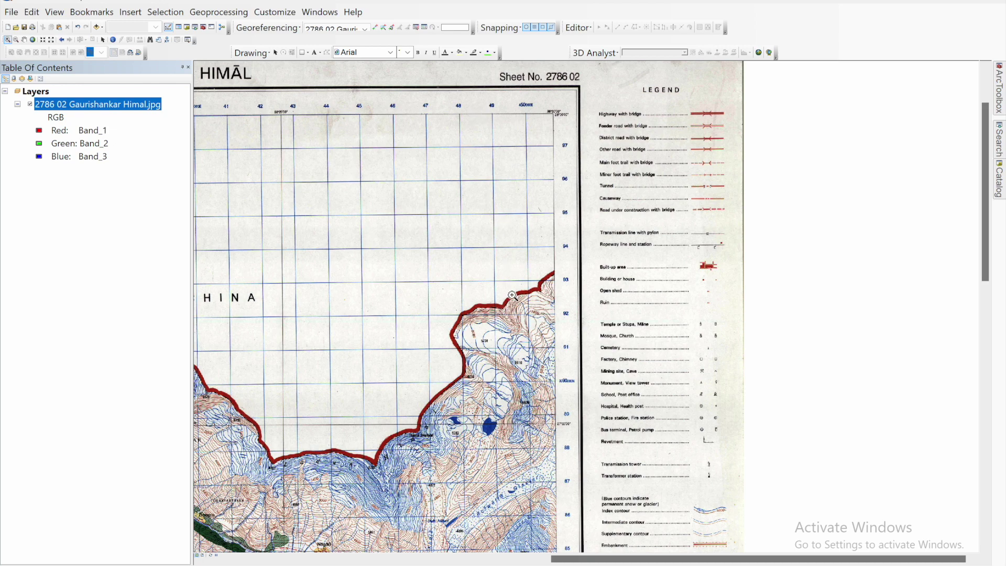
pyautogui.scroll(1, 497, 318)
pyautogui.scroll(4, 496, 318)
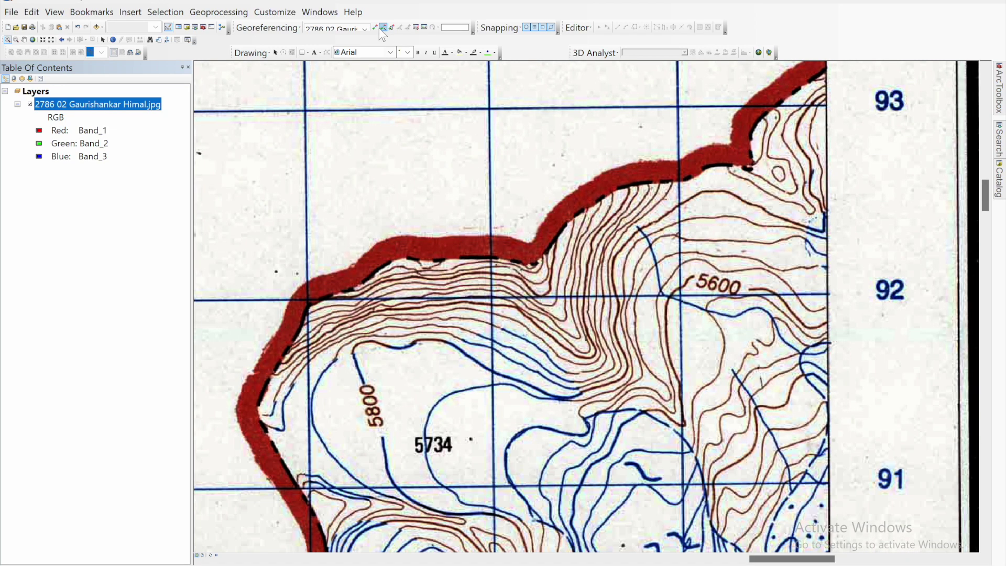
pyautogui.click(376, 28)
pyautogui.scroll(-4, 571, 220)
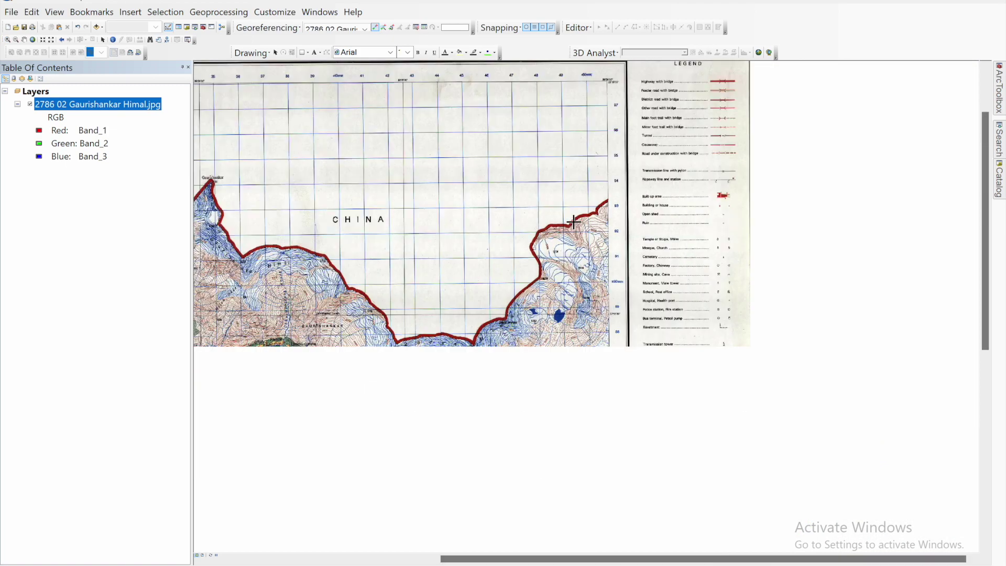
pyautogui.scroll(5, 565, 233)
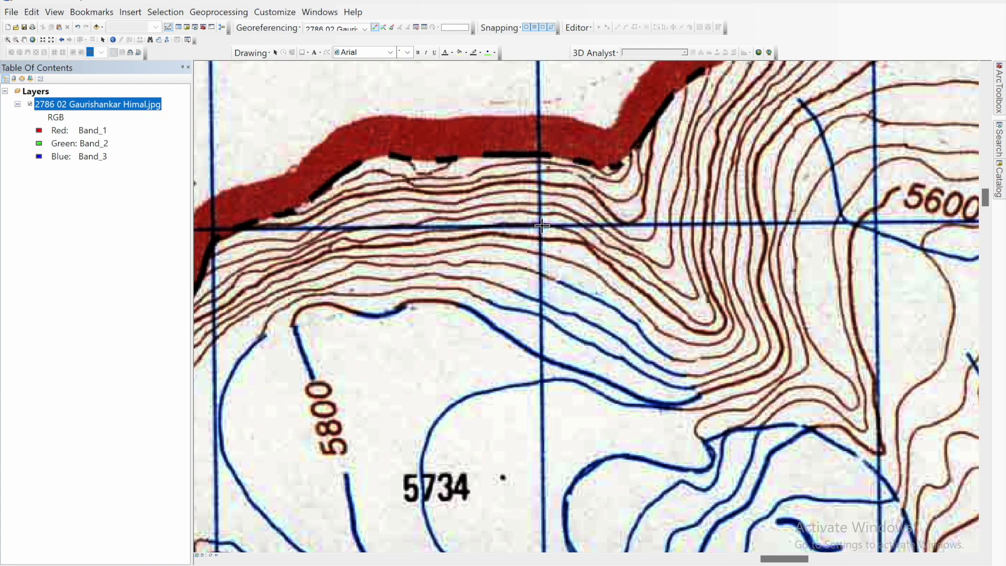
pyautogui.click(540, 226)
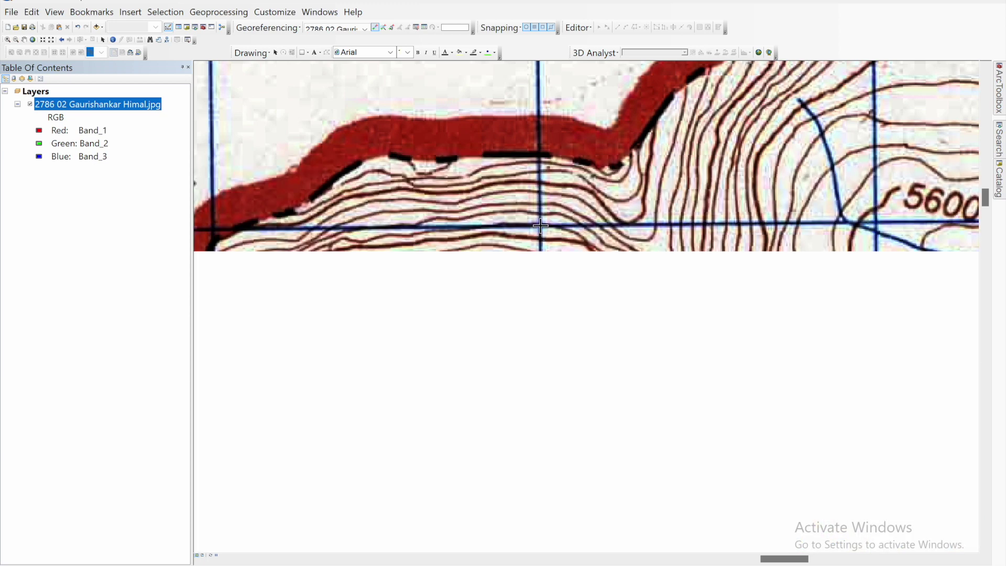
pyautogui.rightClick(541, 226)
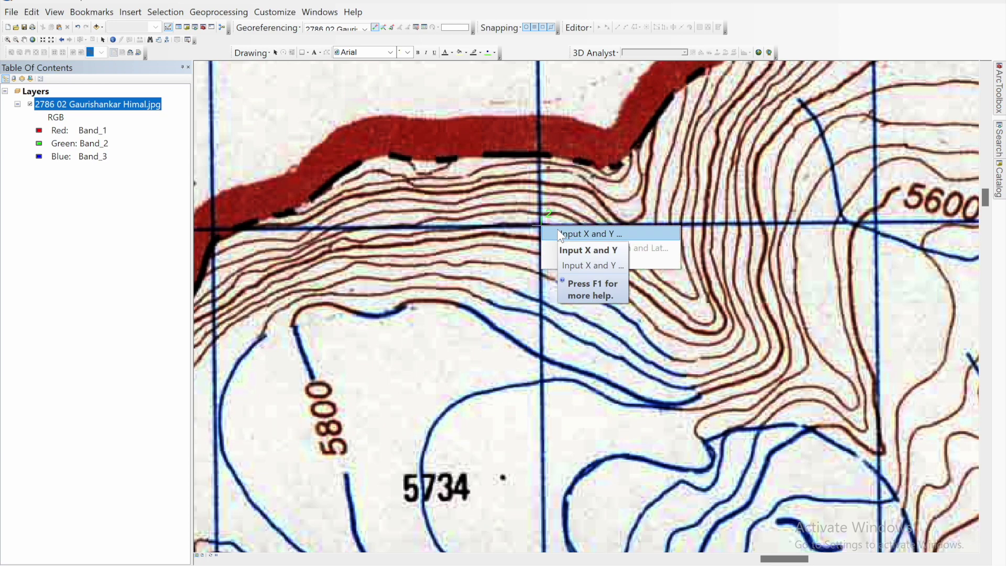
pyautogui.click(559, 230)
# - Copy X 449000 and Y 3092000 from the Word table into the second point's fields
pyautogui.press('super+Tab')
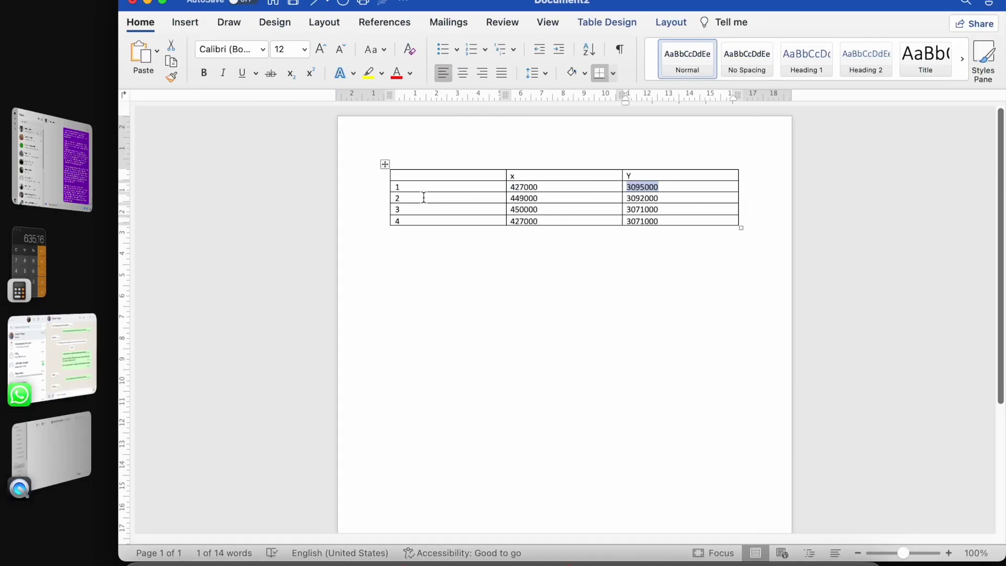
pyautogui.doubleClick(520, 199)
pyautogui.press('super+Tab')
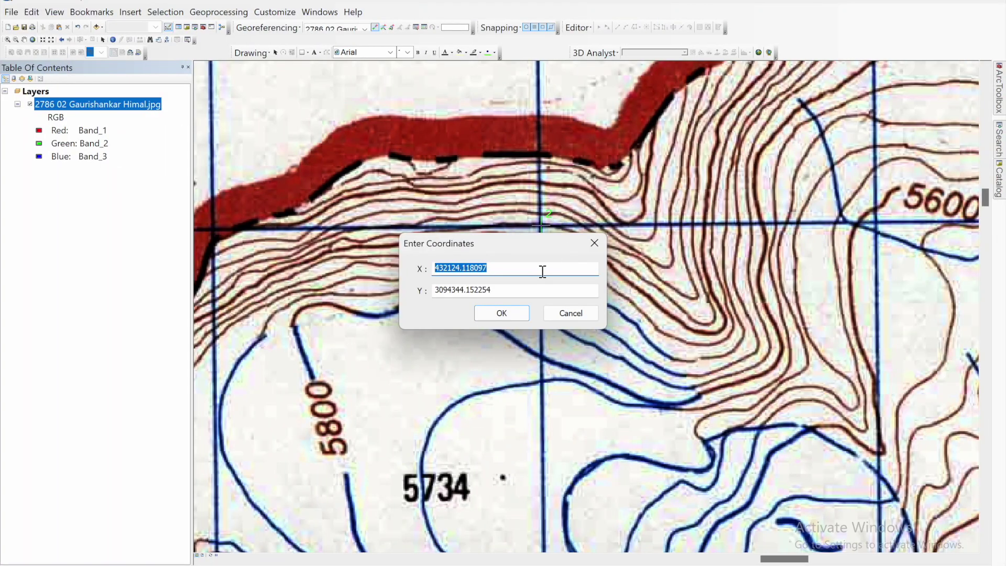
pyautogui.write('449000')
pyautogui.press('super+Tab')
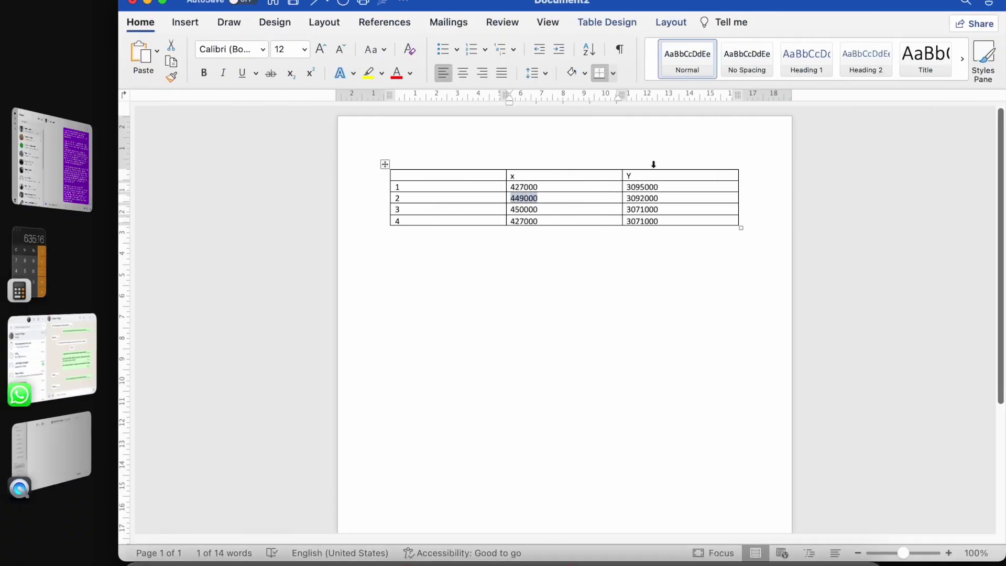
pyautogui.doubleClick(651, 198)
pyautogui.press('super+Tab')
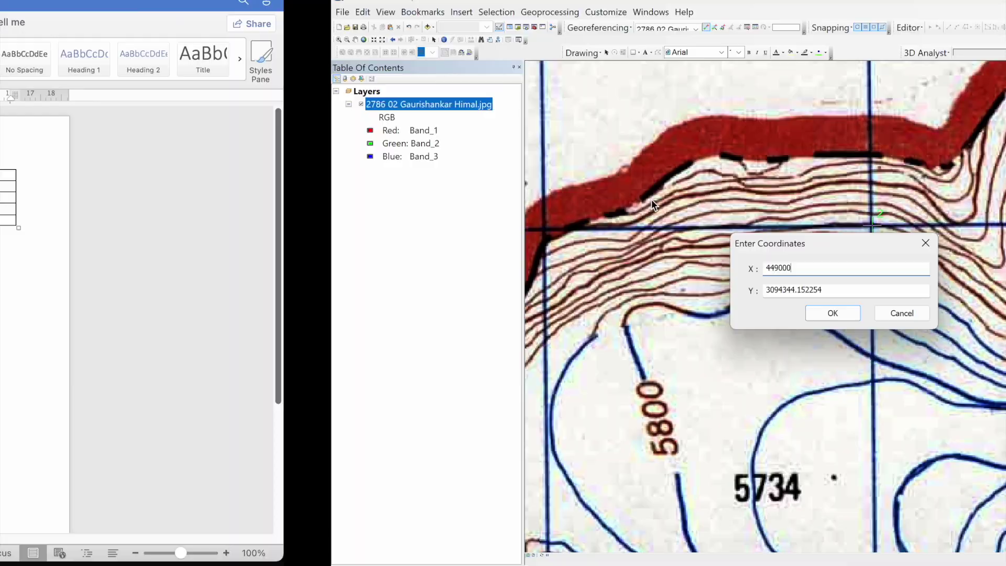
pyautogui.click(496, 287)
pyautogui.doubleClick(497, 287)
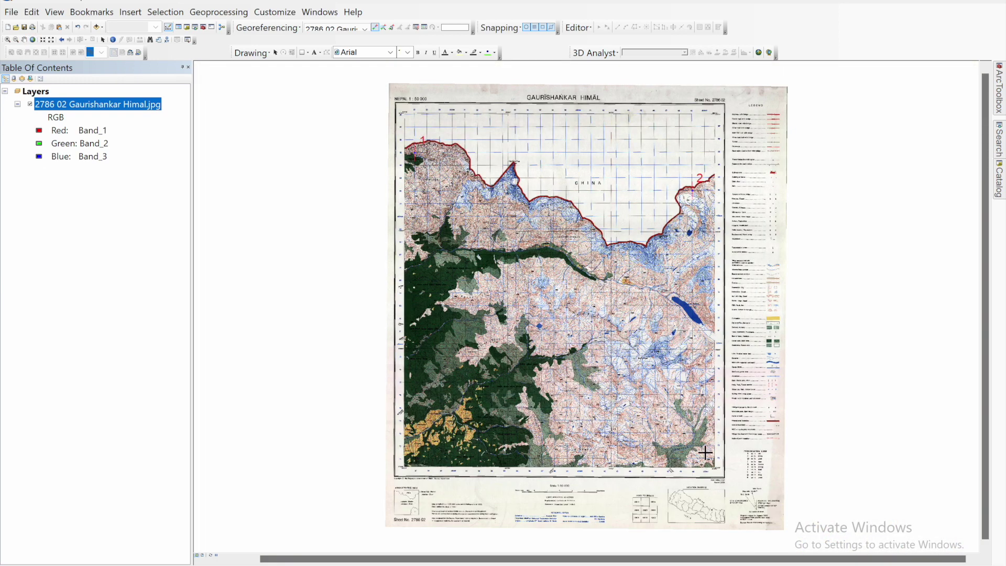
# - Copy 450000 from the table and place control point 3 near spot height 4980
pyautogui.scroll(-10, 705, 453)
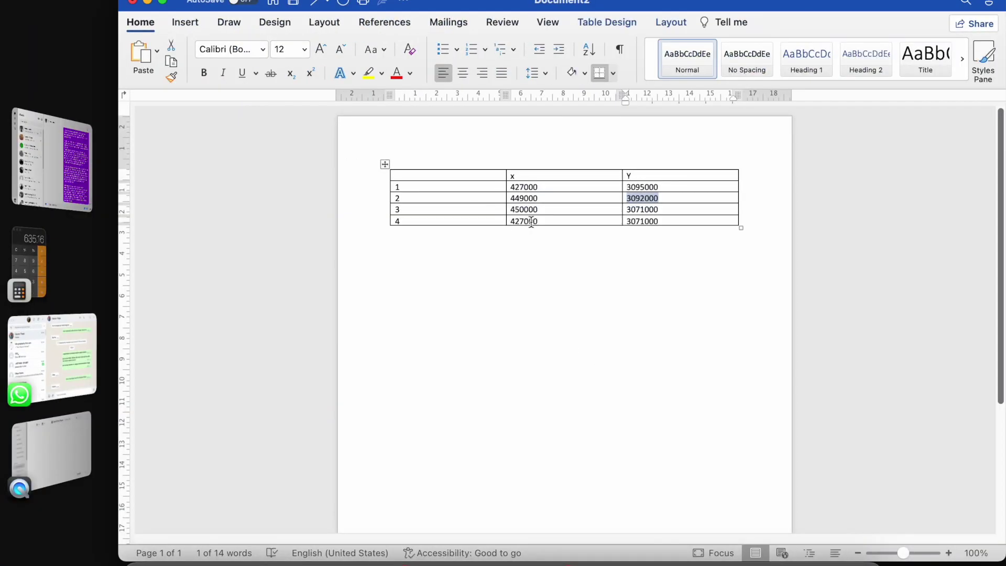
pyautogui.doubleClick(528, 209)
pyautogui.hotkey('ctrl', 'c')
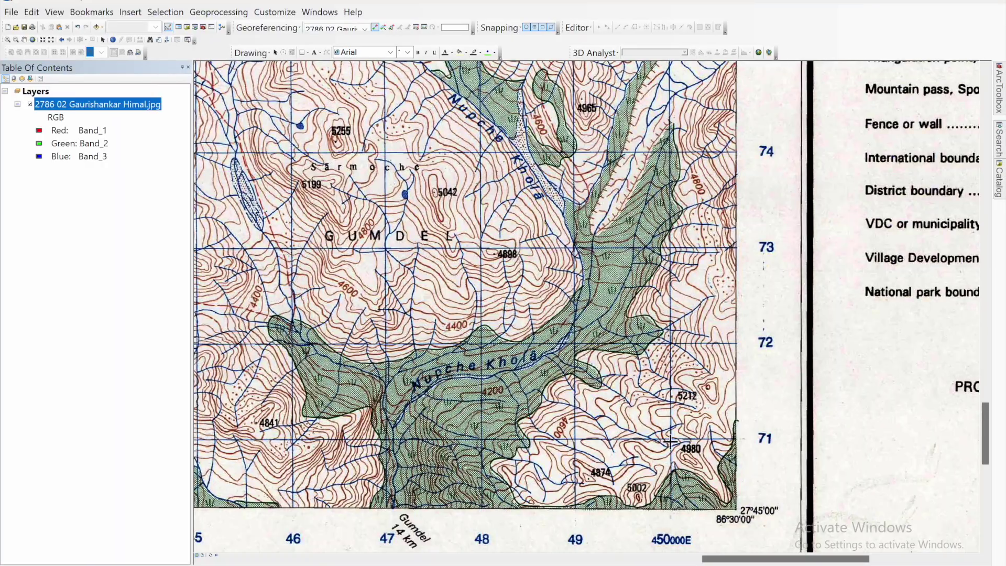
pyautogui.scroll(3, 673, 448)
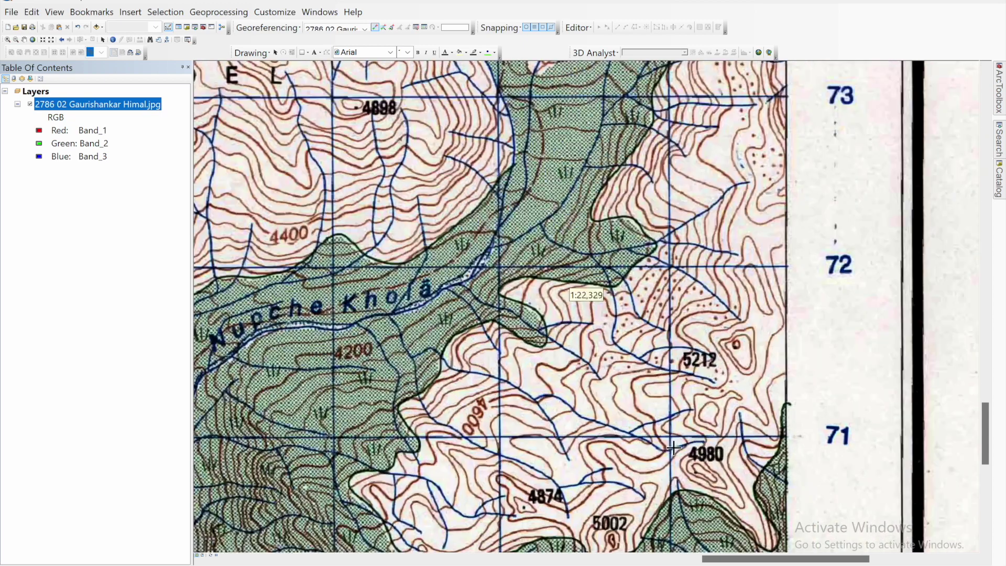
pyautogui.scroll(2, 673, 448)
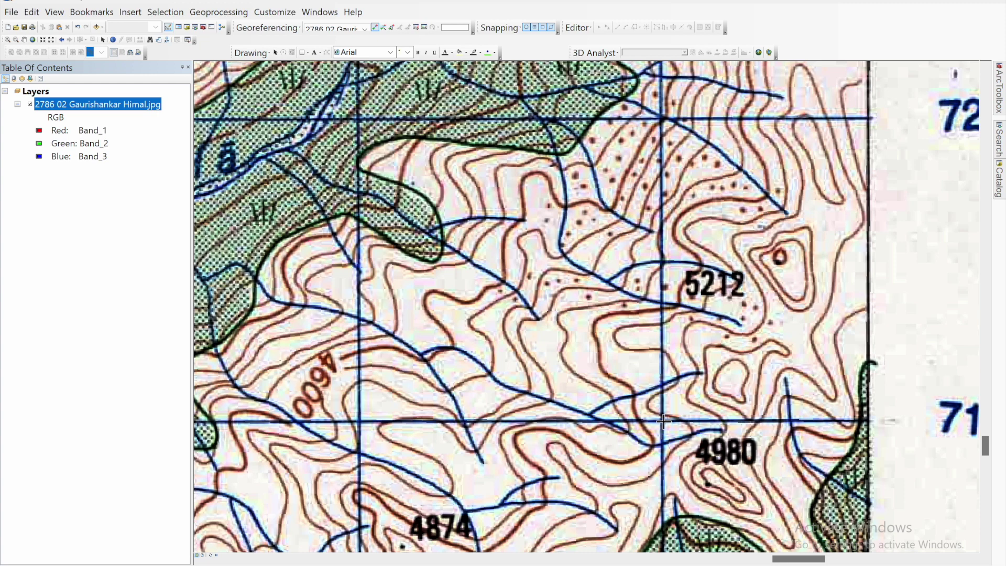
pyautogui.click(662, 421)
pyautogui.rightClick(663, 422)
pyautogui.click(676, 428)
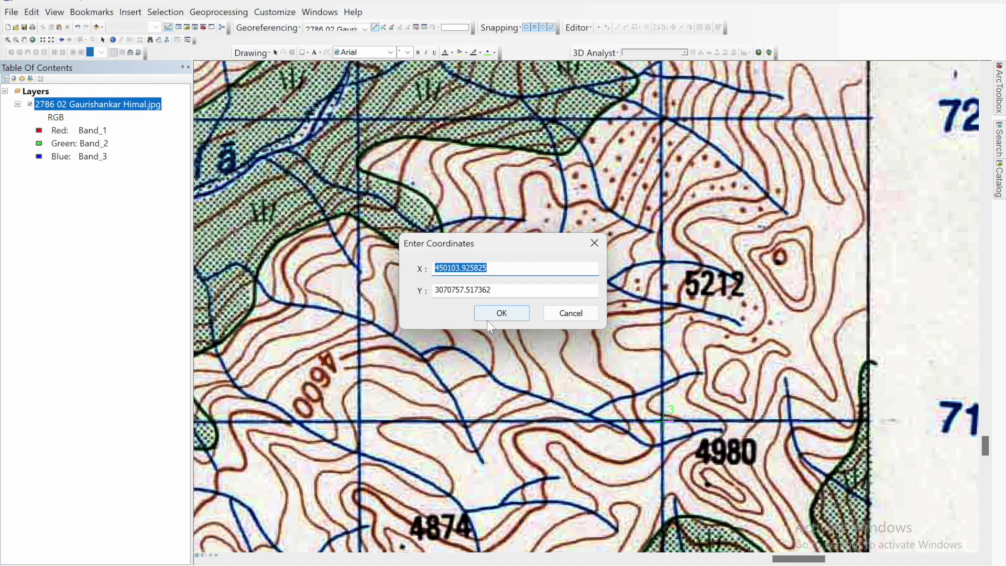
# - Enter X 450000 and Y 3071000 for point 3 and confirm
pyautogui.hotkey('ctrl', 'v')
pyautogui.press('super+Tab')
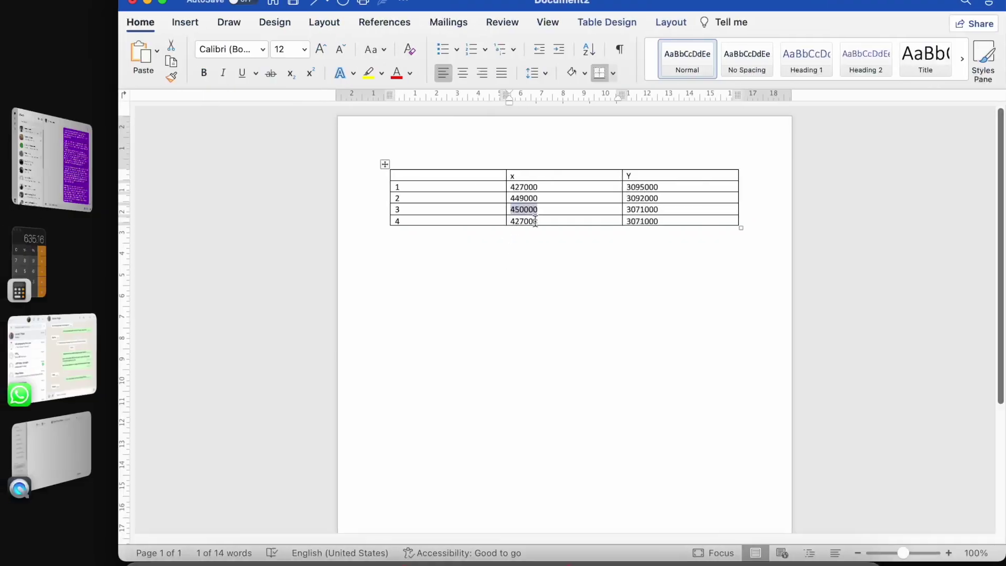
pyautogui.click(646, 214)
pyautogui.tripleClick(647, 212)
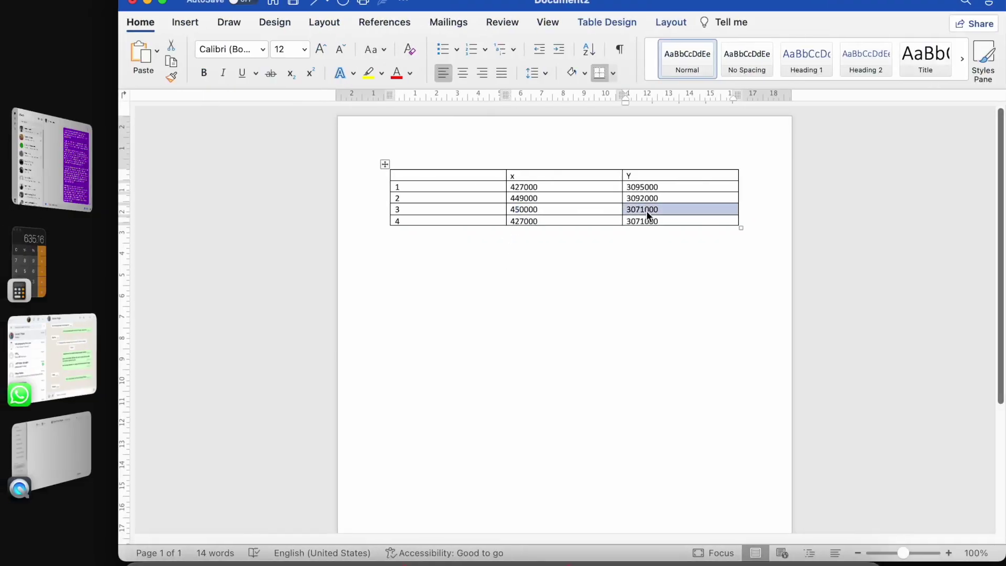
pyautogui.press('super+Tab')
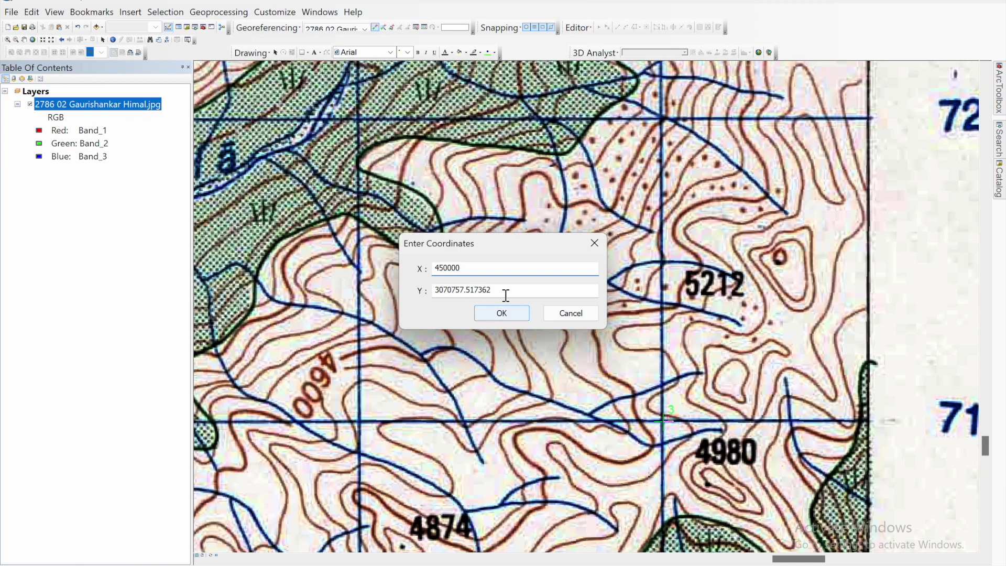
pyautogui.click(504, 294)
pyautogui.doubleClick(505, 294)
pyautogui.write('3071000')
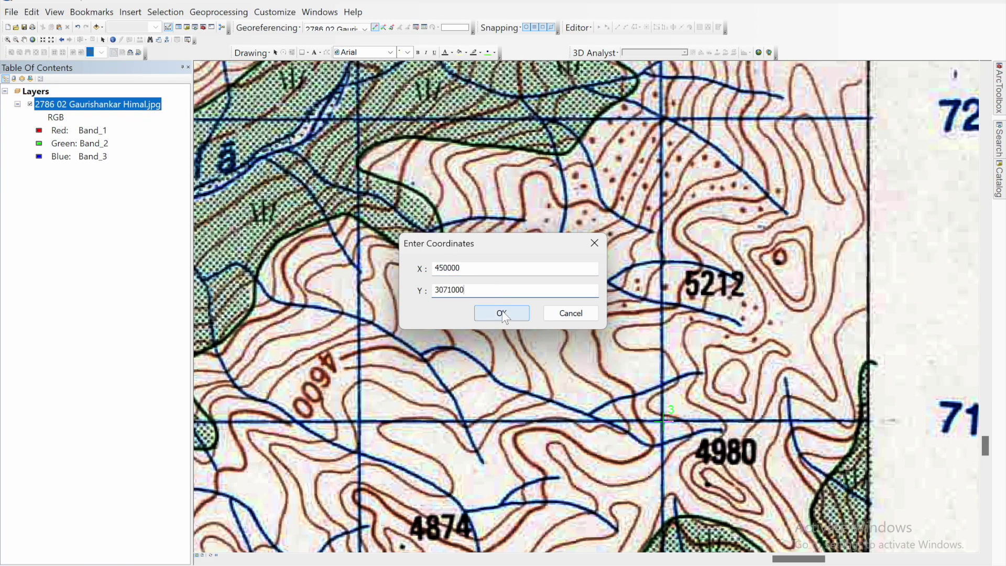
pyautogui.click(502, 314)
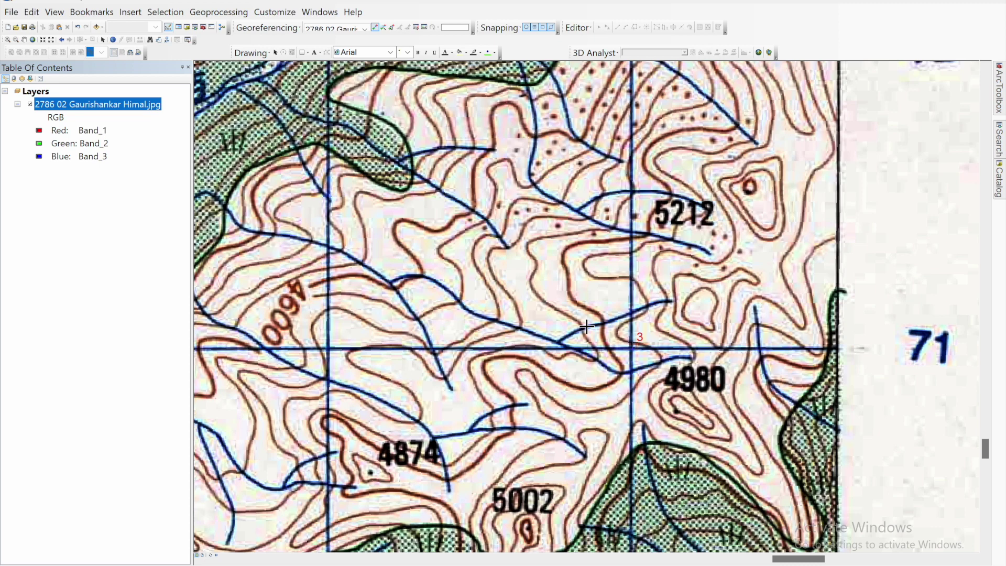
# - Zoom out to the whole sheet, then zoom into the lower-left corner near Doche and Kyaldar
pyautogui.scroll(3, 585, 327)
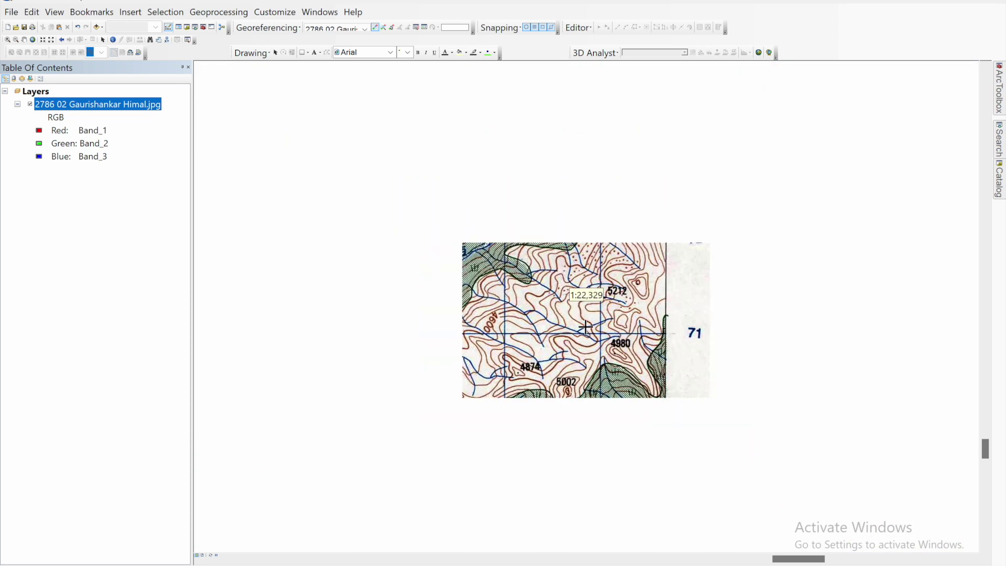
pyautogui.scroll(2, 584, 326)
pyautogui.click(32, 40)
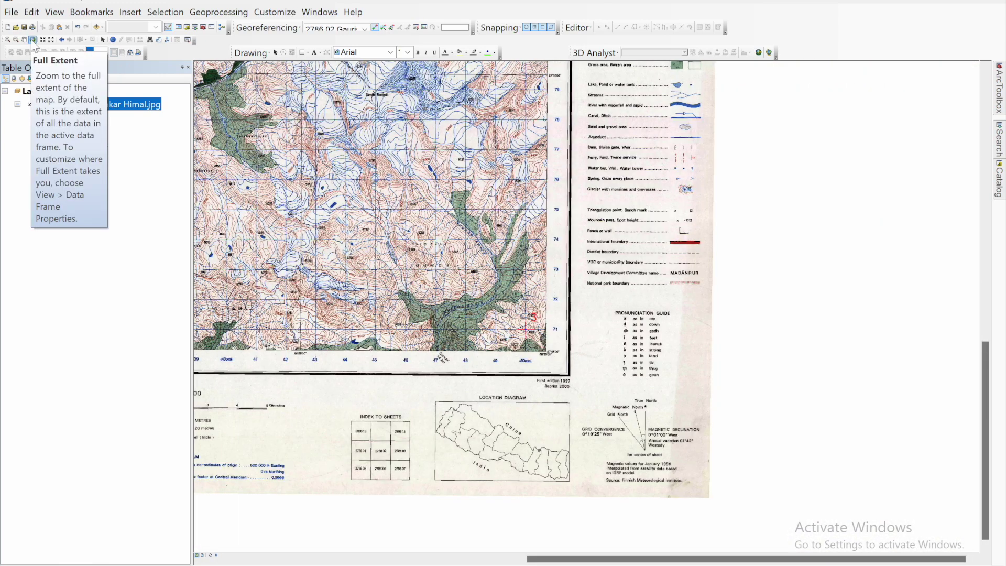
pyautogui.click(33, 40)
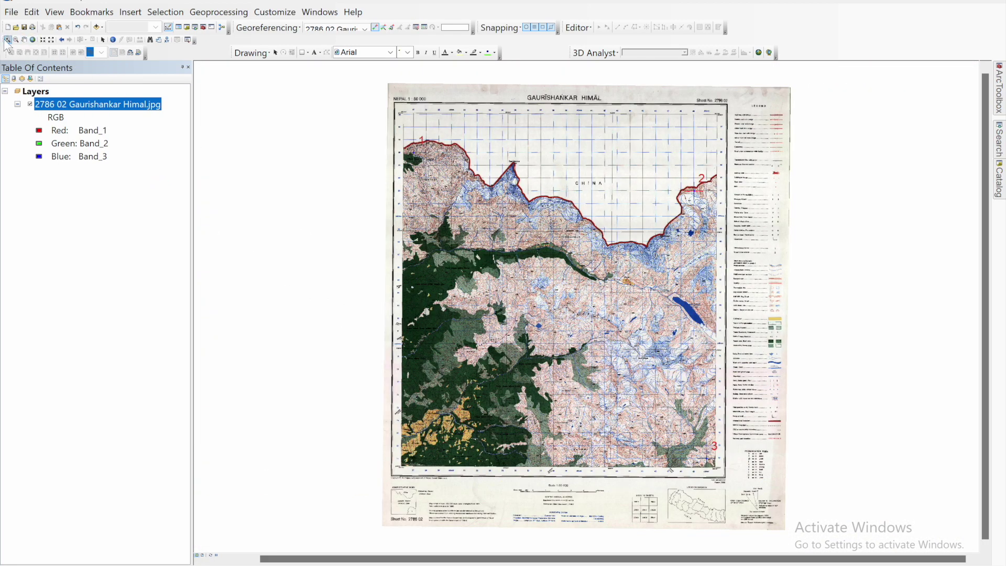
pyautogui.click(8, 39)
pyautogui.moveTo(294, 301); pyautogui.dragTo(543, 541)
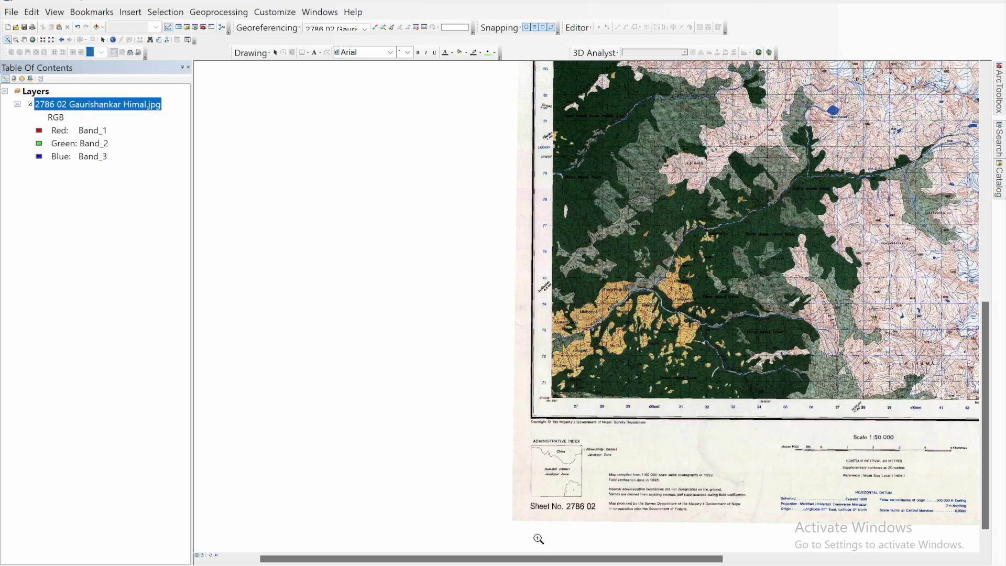
pyautogui.moveTo(438, 323); pyautogui.dragTo(727, 442)
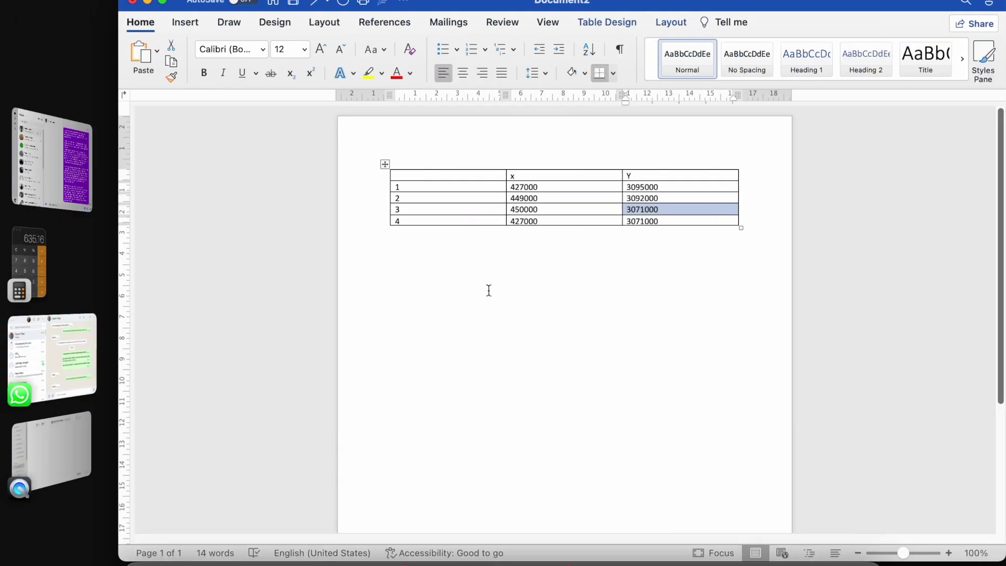
pyautogui.click(525, 226)
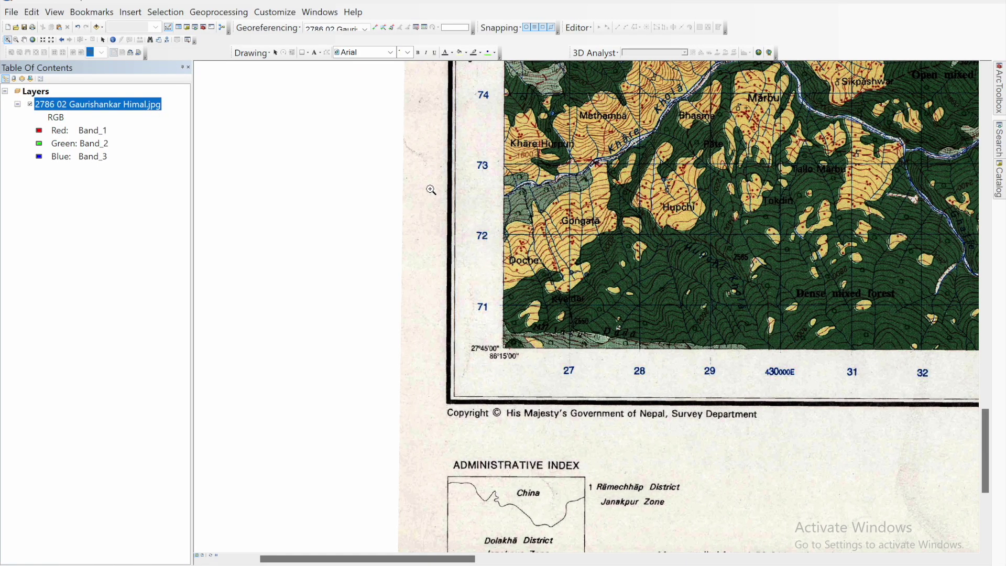
pyautogui.click(703, 449)
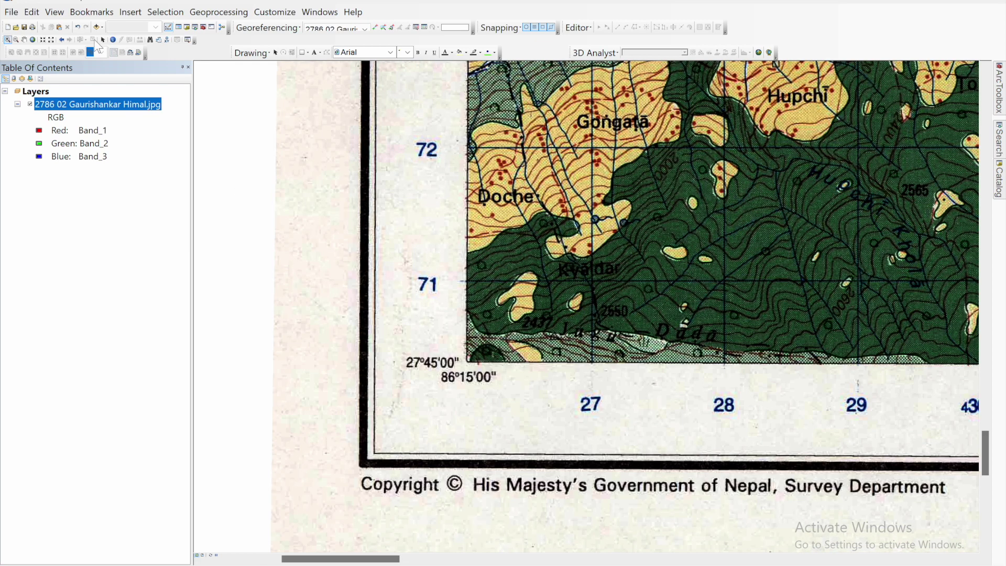
# - Place control point 4 at the grid intersection near Kyaldar, ready for exact coordinates
pyautogui.click(374, 27)
pyautogui.scroll(-2, 590, 282)
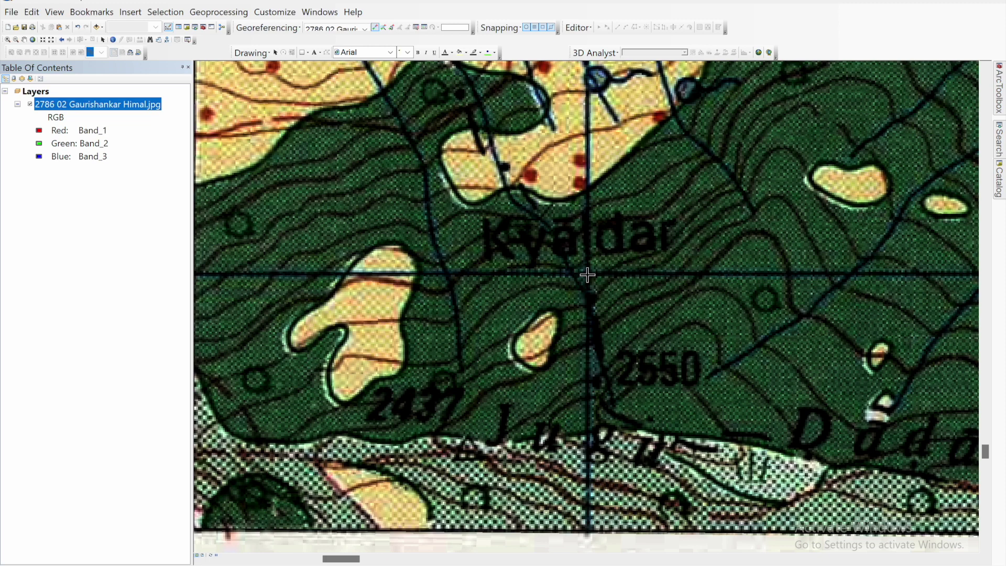
pyautogui.click(587, 275)
pyautogui.rightClick(588, 275)
pyautogui.click(602, 282)
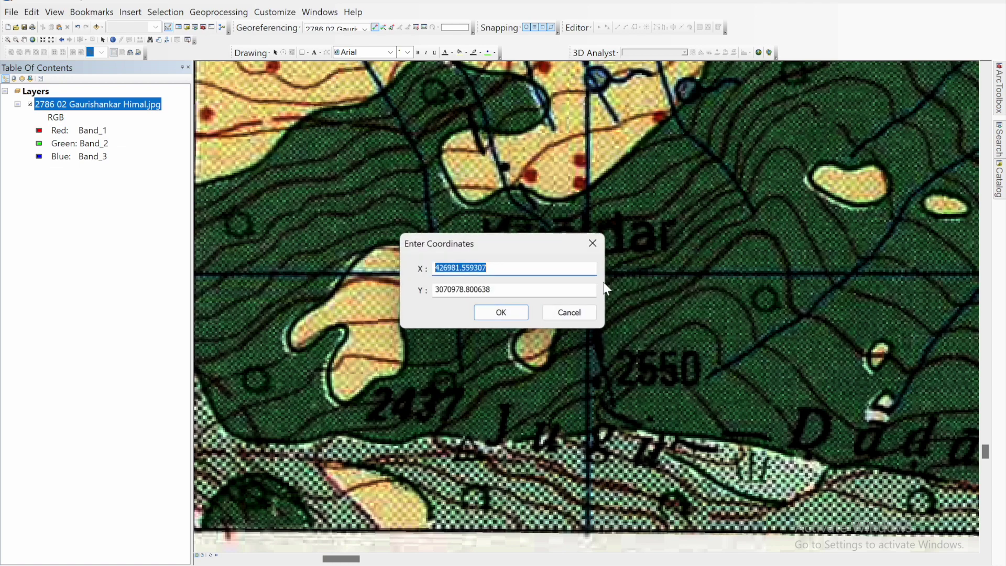
pyautogui.press('super+Tab')
pyautogui.press('super+Tab')
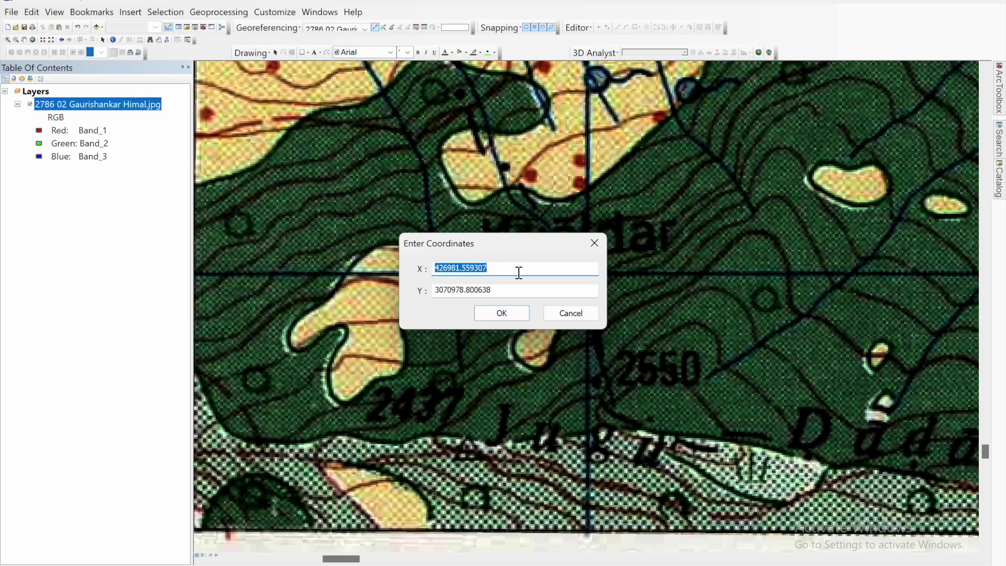
pyautogui.moveTo(454, 243); pyautogui.dragTo(423, 180)
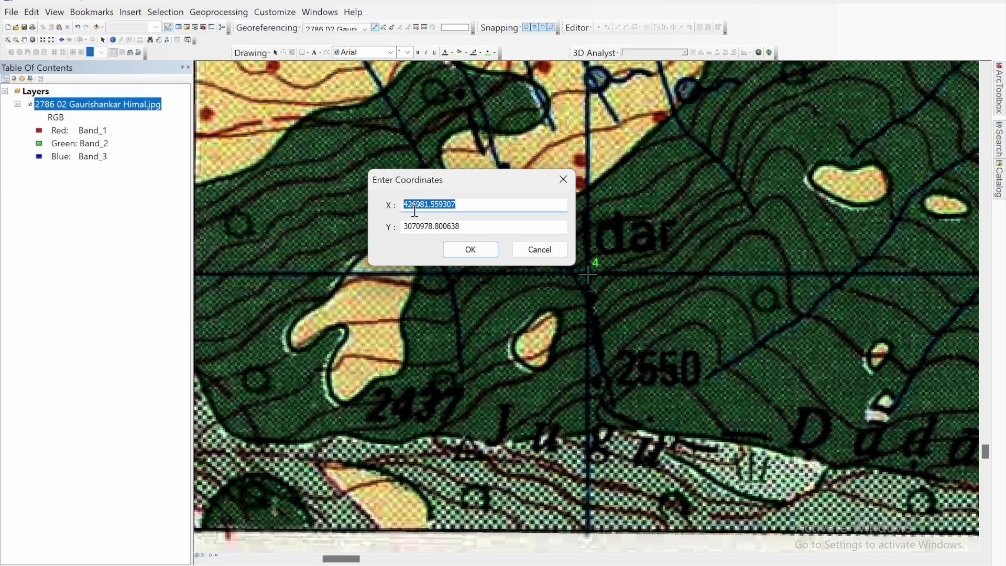
# - Copy X 427000 and Y 3071000 from the Word table into point 4 and confirm
pyautogui.press('super+Tab')
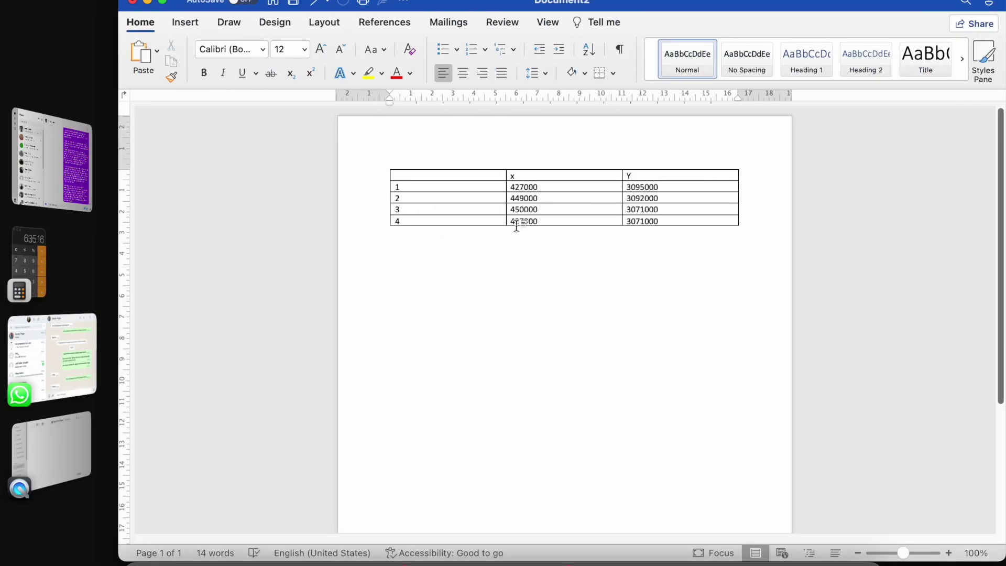
pyautogui.doubleClick(525, 222)
pyautogui.press('super+c')
pyautogui.press('super+Tab')
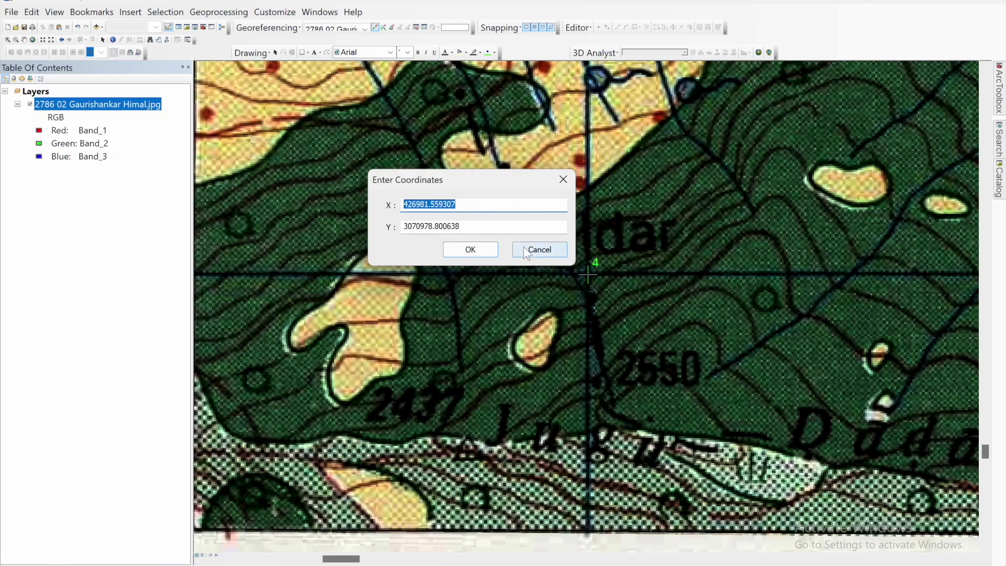
pyautogui.hotkey('ctrl', 'v')
pyautogui.press('super+Tab')
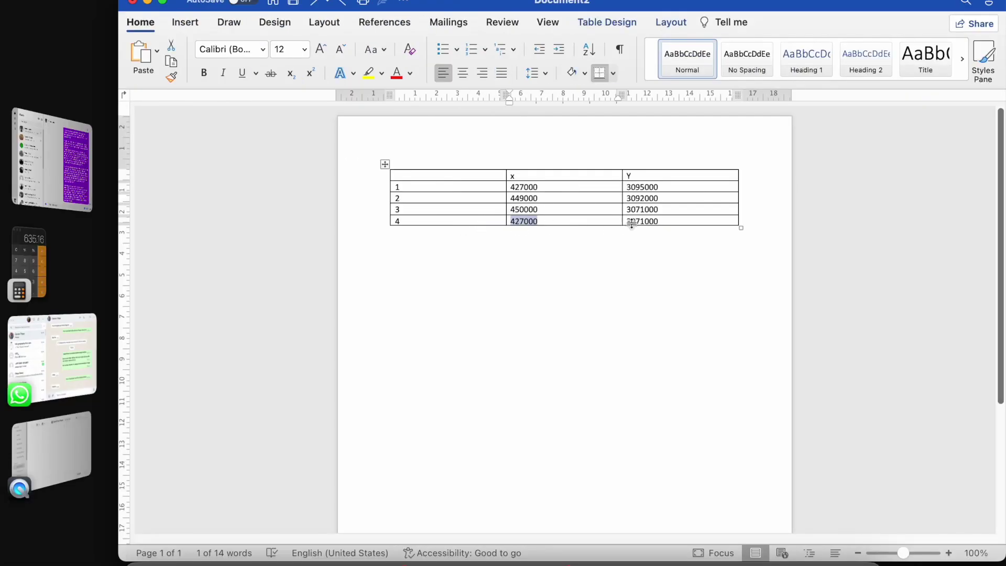
pyautogui.doubleClick(638, 222)
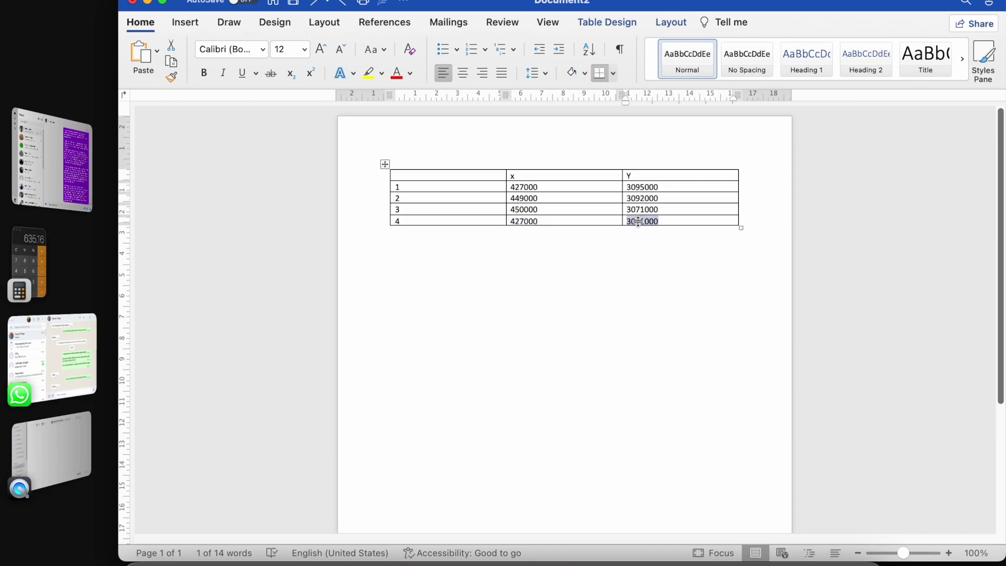
pyautogui.press('super+c')
pyautogui.press('super+Tab')
pyautogui.click(446, 230)
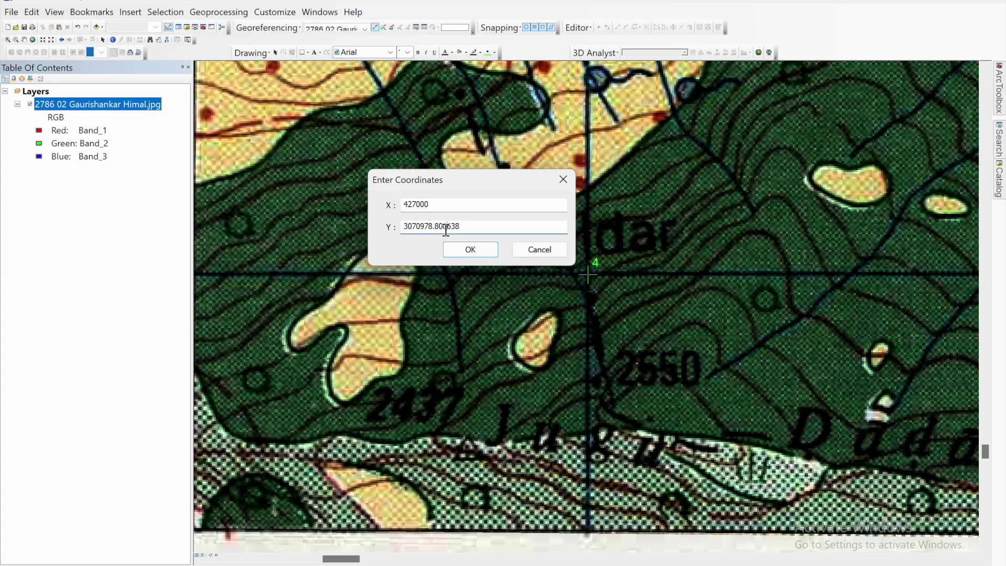
pyautogui.doubleClick(445, 231)
pyautogui.hotkey('ctrl', 'v')
pyautogui.click(469, 250)
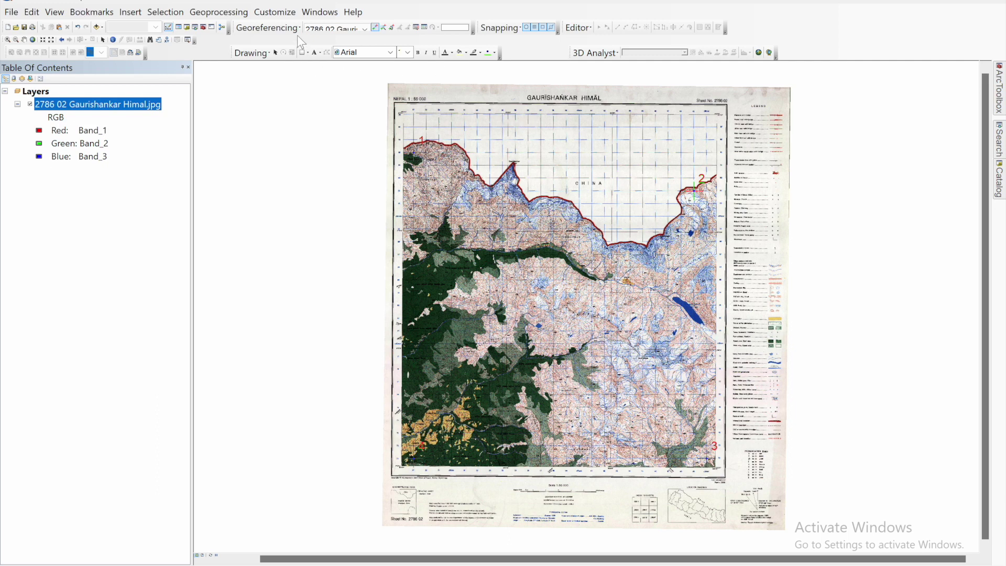
# - Start Rectify and create a new Georeferenced folder inside 3. Dolakha for the output
pyautogui.click(301, 32)
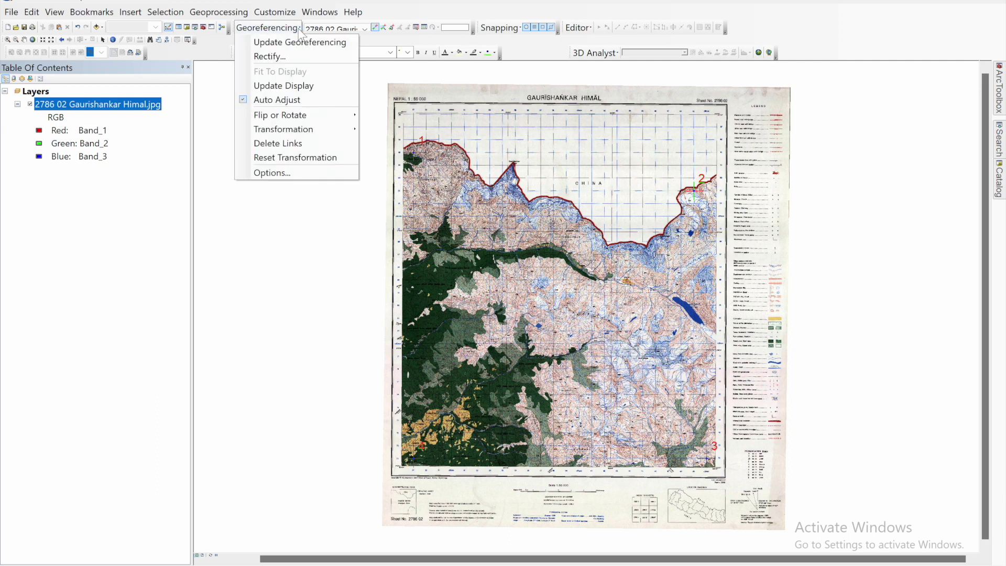
pyautogui.click(280, 57)
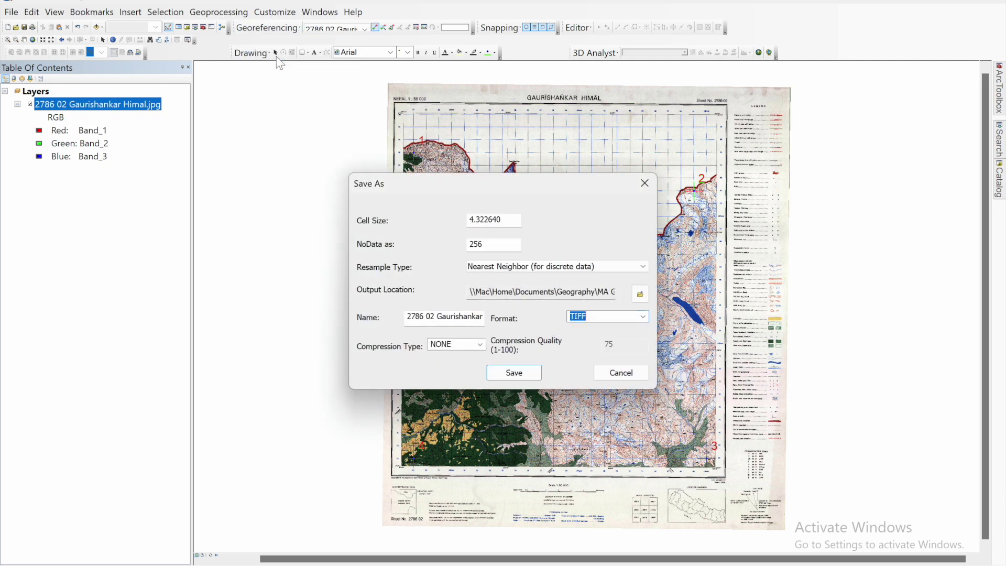
pyautogui.click(639, 296)
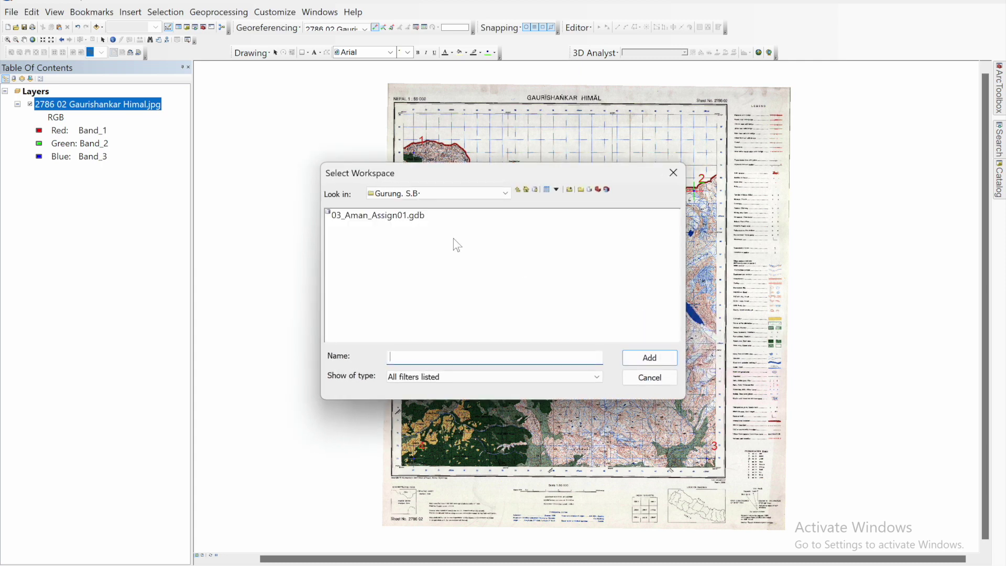
pyautogui.click(473, 195)
pyautogui.click(365, 257)
pyautogui.doubleClick(357, 239)
pyautogui.click(570, 190)
pyautogui.write('Georeferenced')
pyautogui.press('Return')
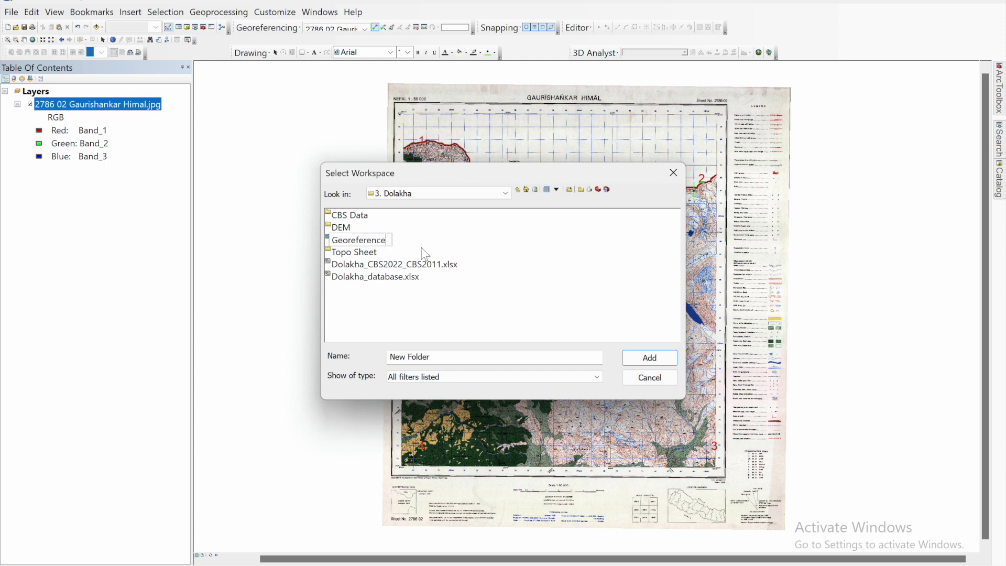
pyautogui.doubleClick(423, 248)
# - Name the output 2786 02 Gaurishankar Himal_georef.tif and save the rectified TIFF
pyautogui.click(425, 361)
pyautogui.write('278602GaurishankarHimal')
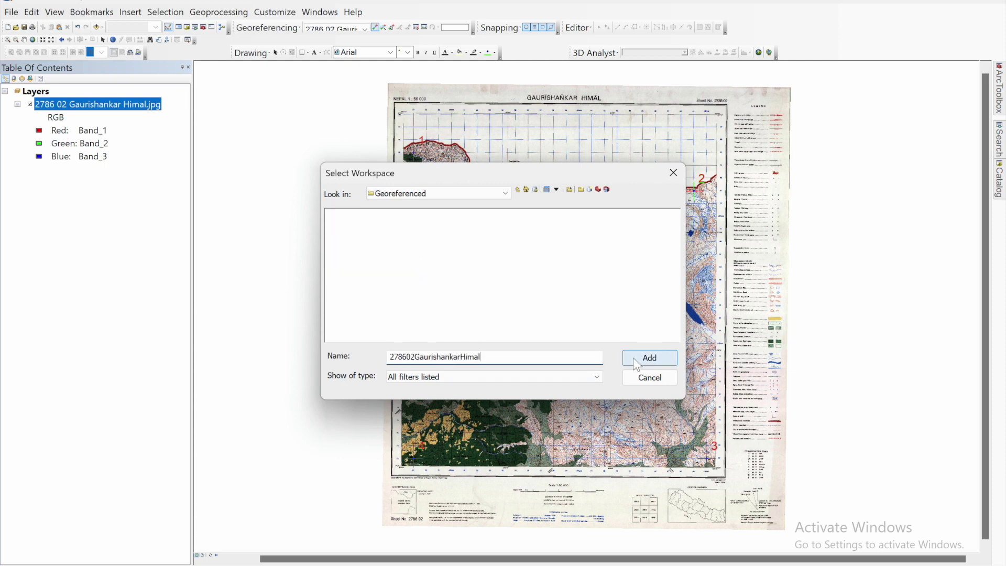
pyautogui.click(635, 357)
pyautogui.click(606, 338)
pyautogui.click(647, 360)
pyautogui.click(464, 318)
pyautogui.press('End')
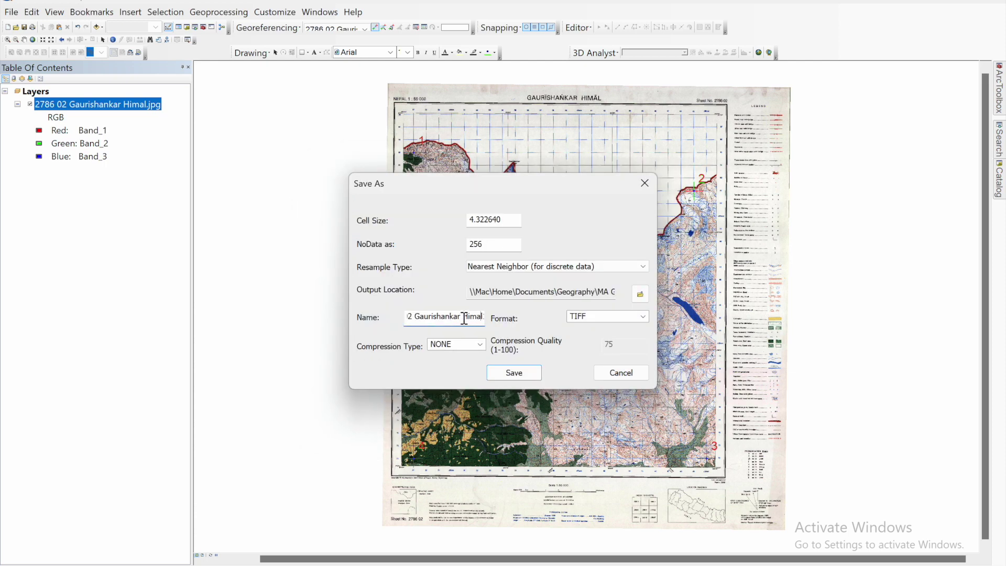
pyautogui.press('Left')
pyautogui.press('Left')
pyautogui.press('Left')
pyautogui.press('Left')
pyautogui.write('_georef')
pyautogui.click(515, 373)
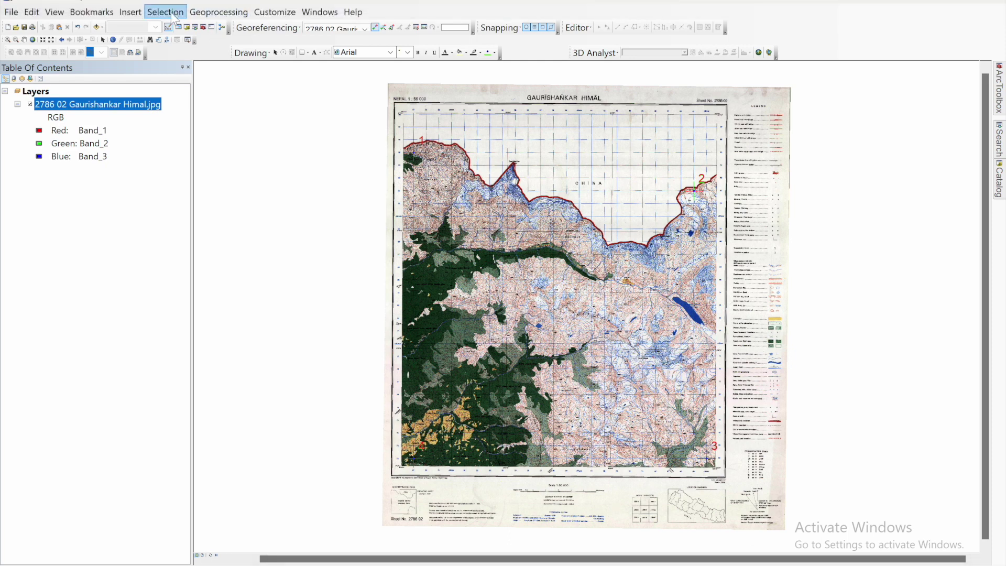
# - Add 2786 02 Gaurishankar Himal_georef.tif from Dolakha\Georeferenced, dismissing the unknown spatial reference warning
pyautogui.click(98, 25)
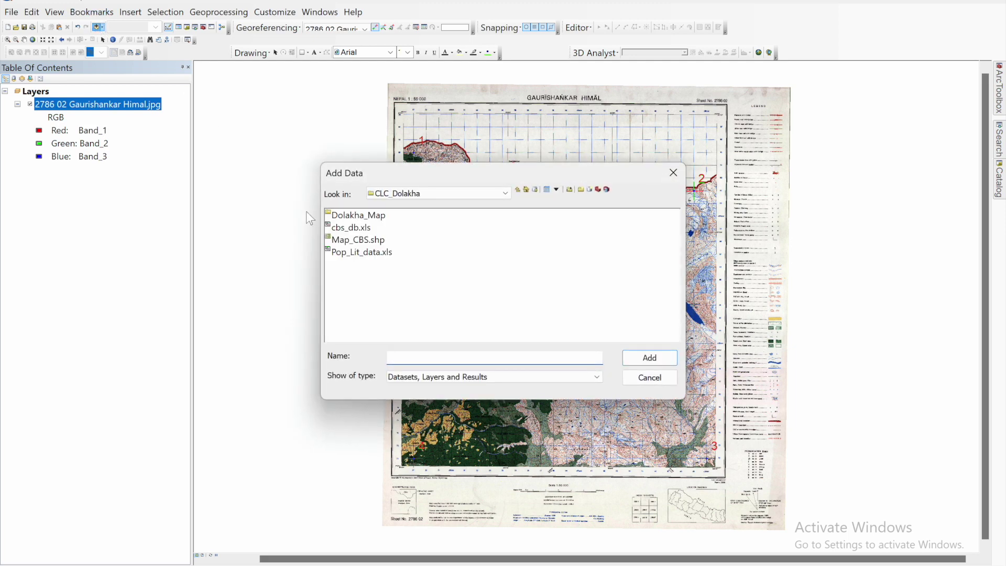
pyautogui.click(518, 189)
pyautogui.doubleClick(362, 240)
pyautogui.doubleClick(370, 240)
pyautogui.doubleClick(377, 227)
pyautogui.press('Return')
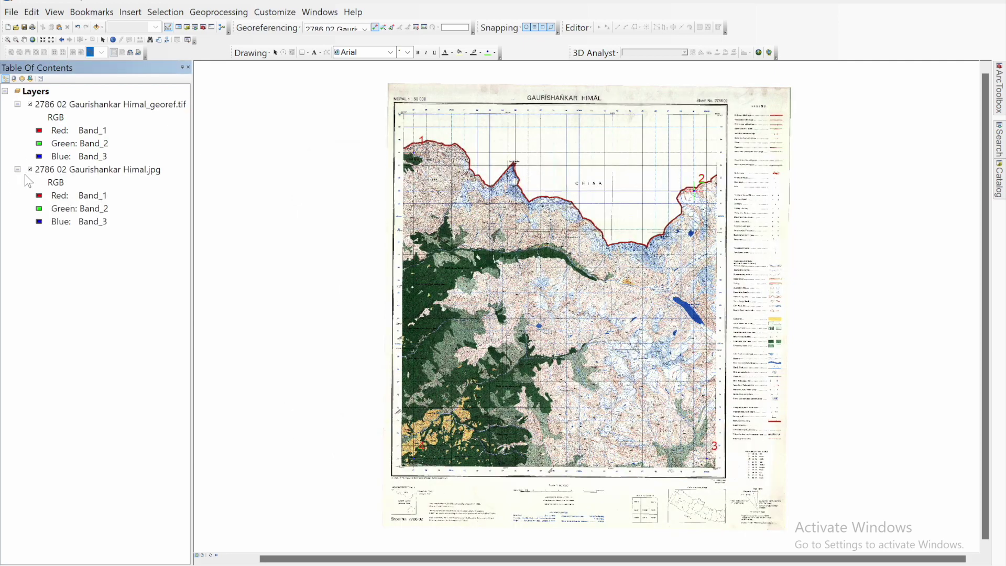
# - Check the layer's Source properties to confirm no spatial reference is defined
pyautogui.rightClick(157, 104)
pyautogui.click(197, 290)
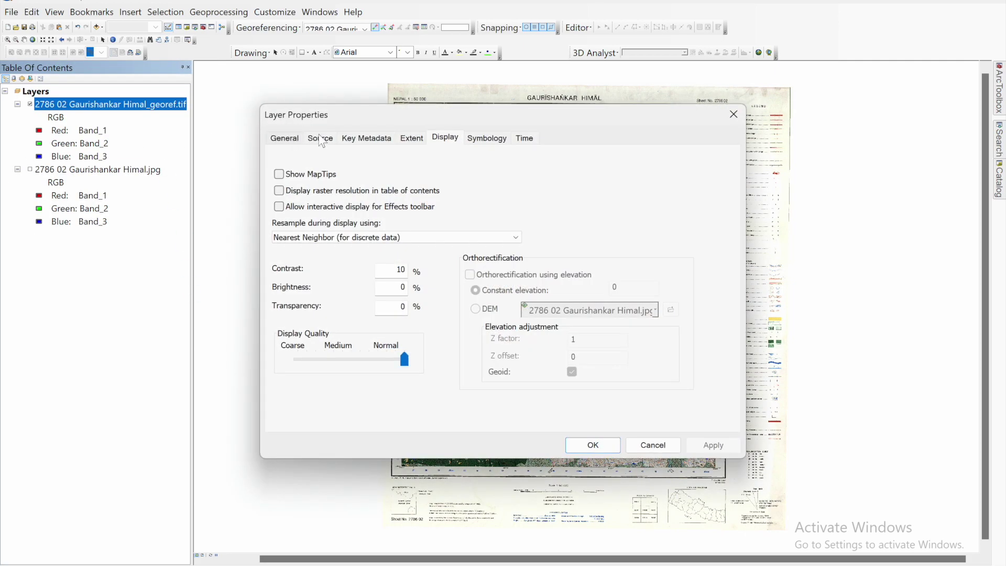
pyautogui.click(322, 139)
pyautogui.scroll(-5, 468, 234)
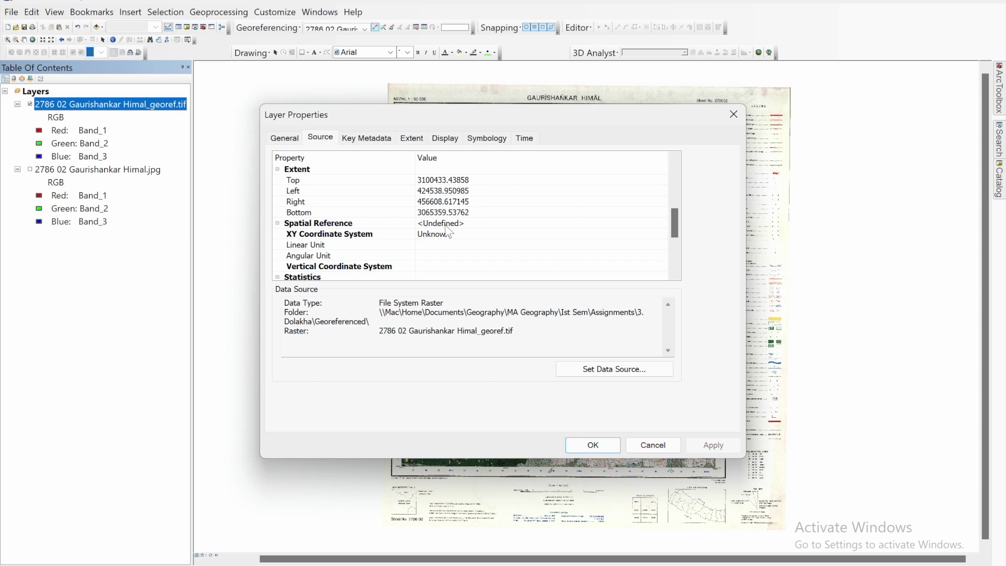
pyautogui.scroll(-3, 448, 230)
pyautogui.scroll(-1, 447, 232)
pyautogui.scroll(8, 447, 232)
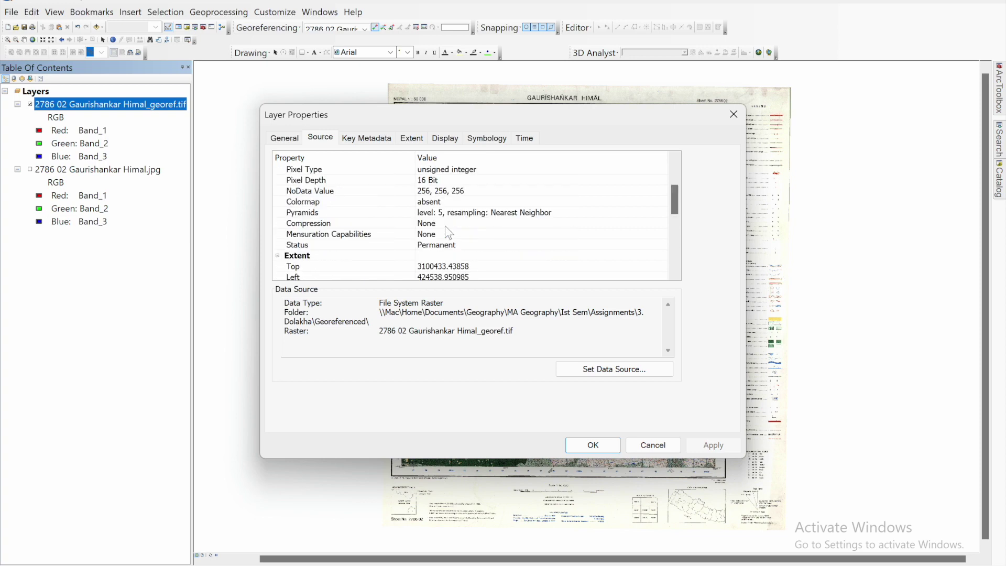
pyautogui.click(732, 114)
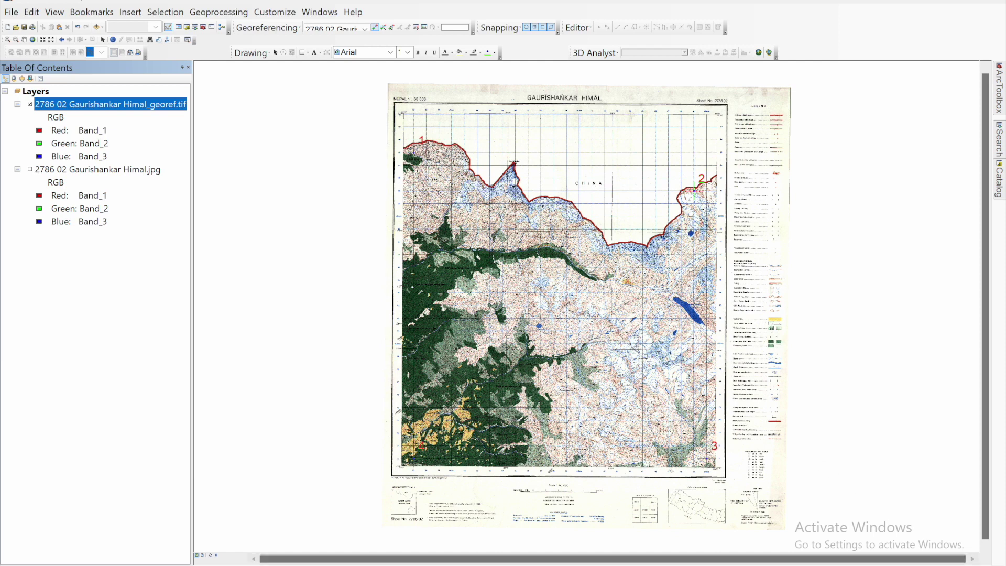
pyautogui.rightClick(34, 94)
# - On the Layers data frame's General tab, set Map units and Display units to Meters and apply
pyautogui.click(108, 367)
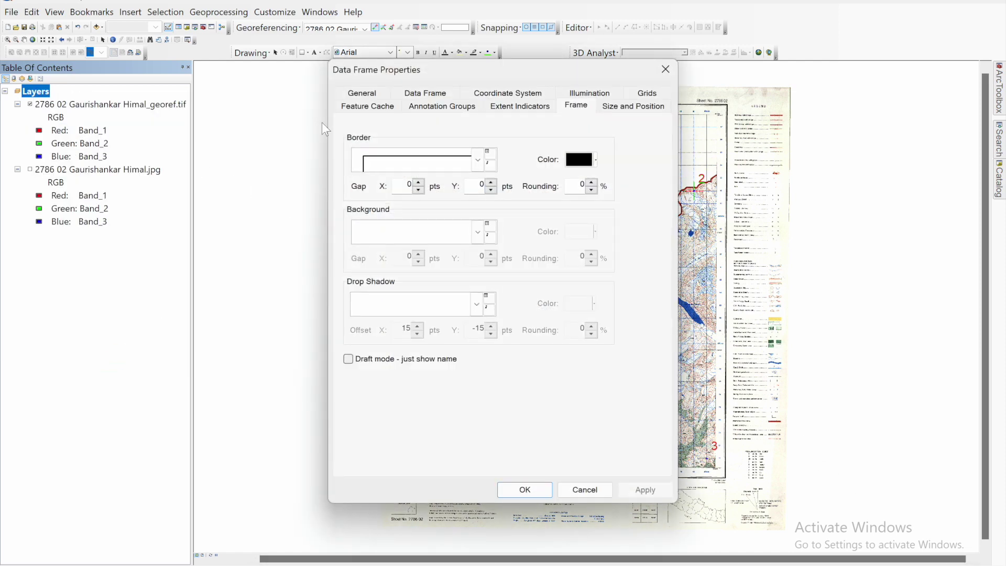
pyautogui.click(377, 91)
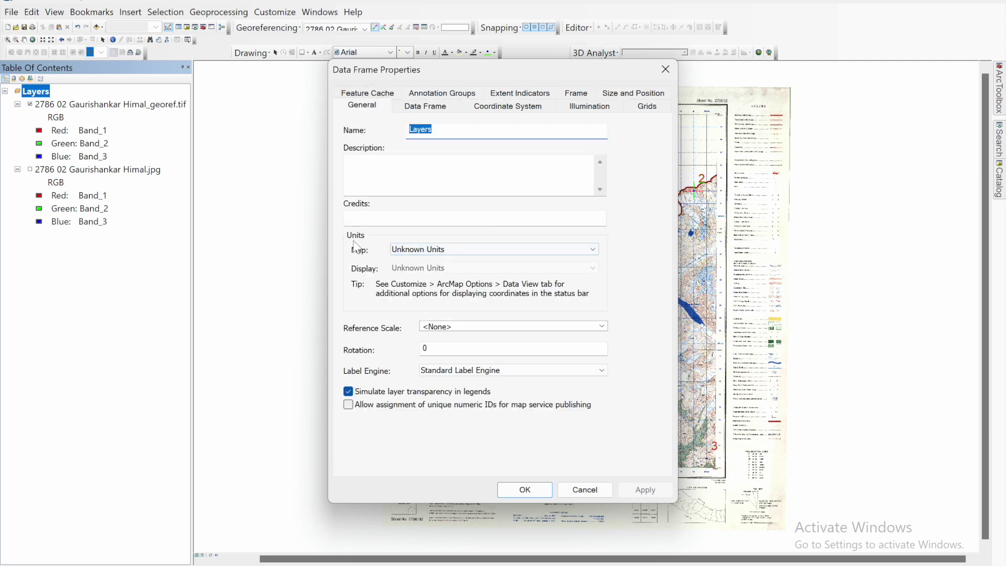
pyautogui.click(434, 249)
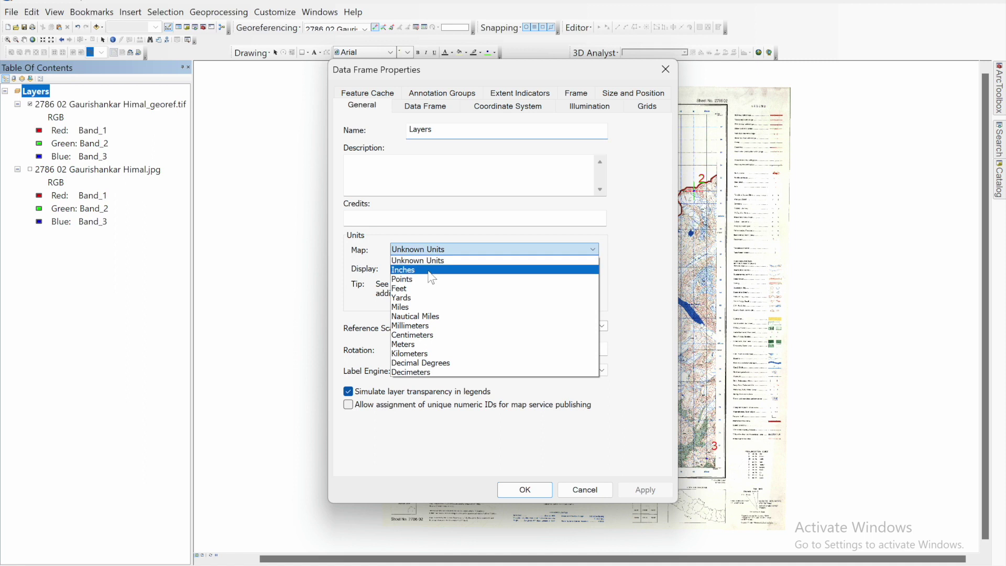
pyautogui.click(411, 336)
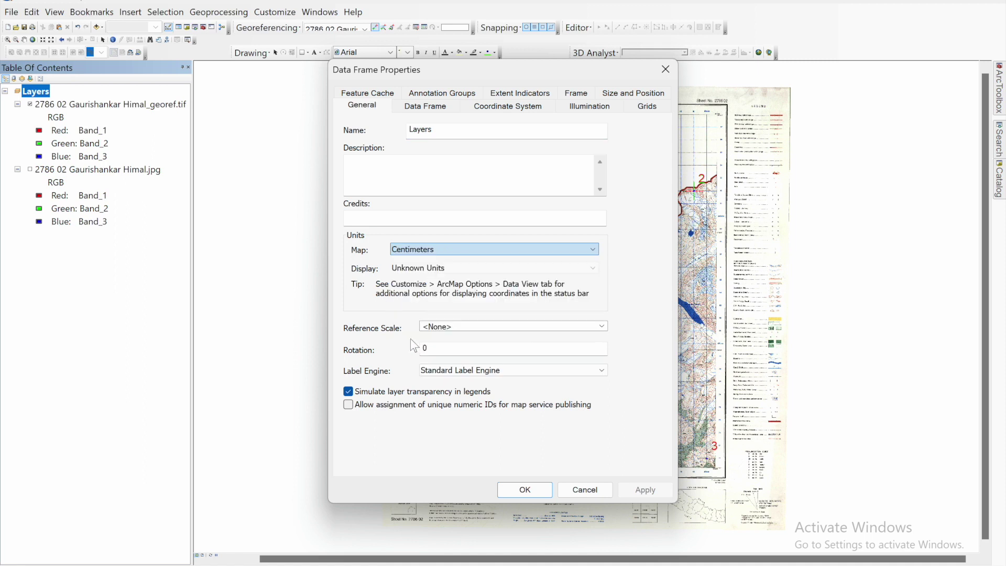
pyautogui.click(435, 270)
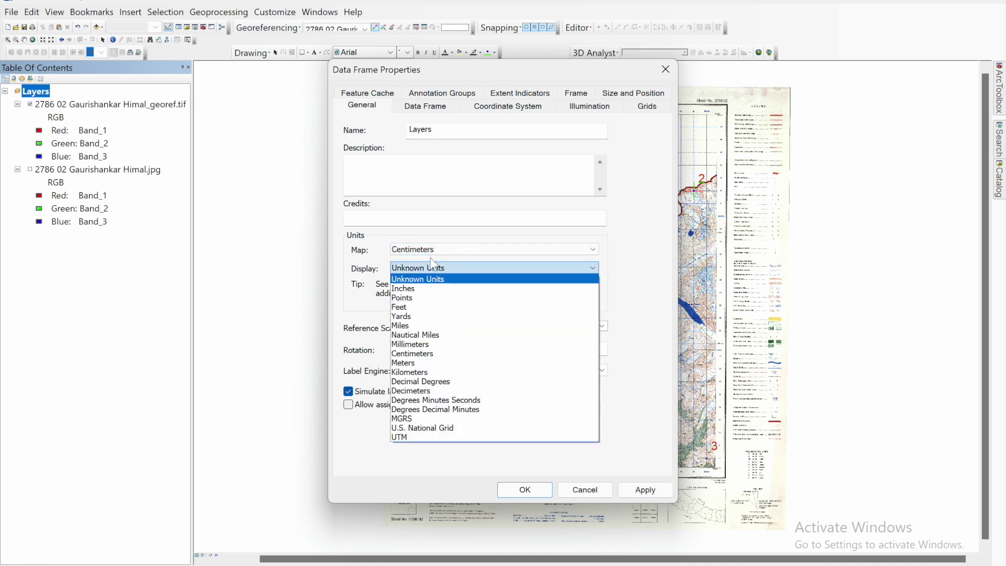
pyautogui.click(431, 253)
pyautogui.click(427, 251)
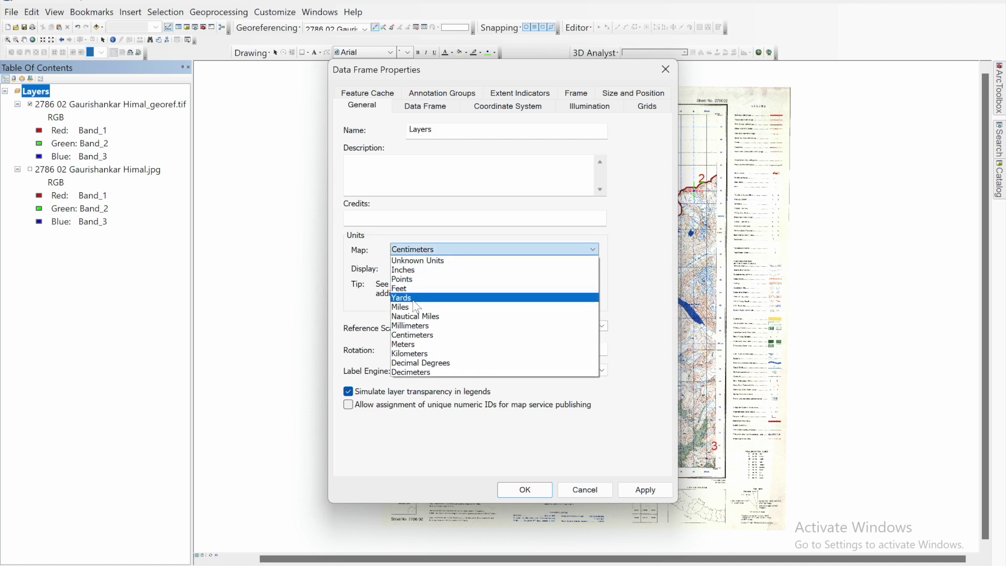
pyautogui.click(408, 345)
pyautogui.click(428, 268)
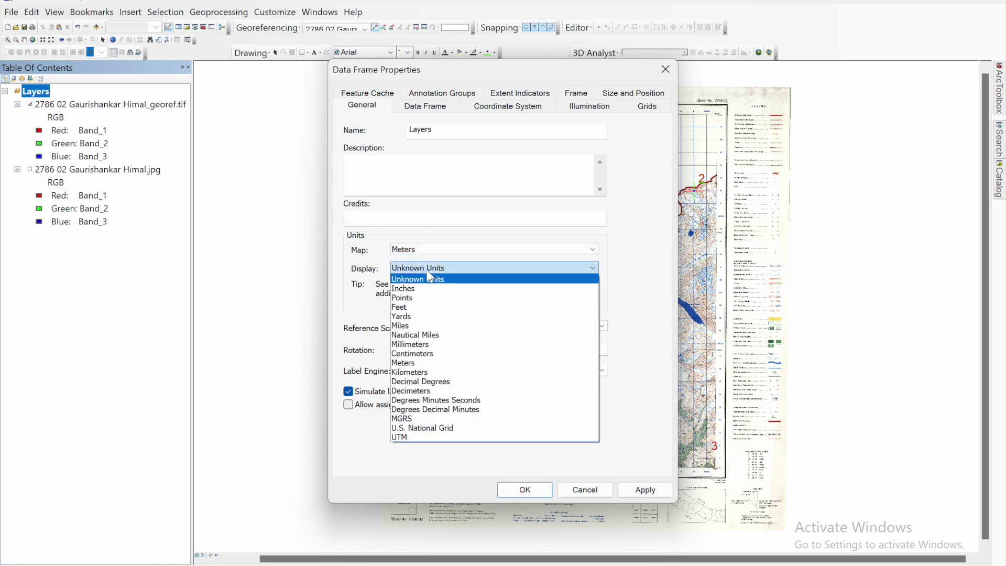
pyautogui.click(408, 362)
pyautogui.click(634, 491)
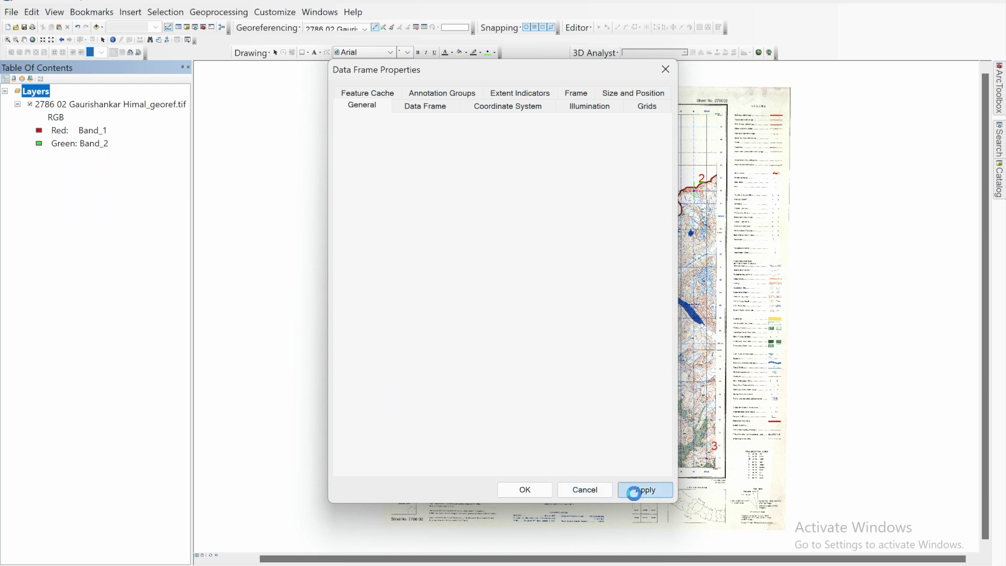
pyautogui.click(524, 490)
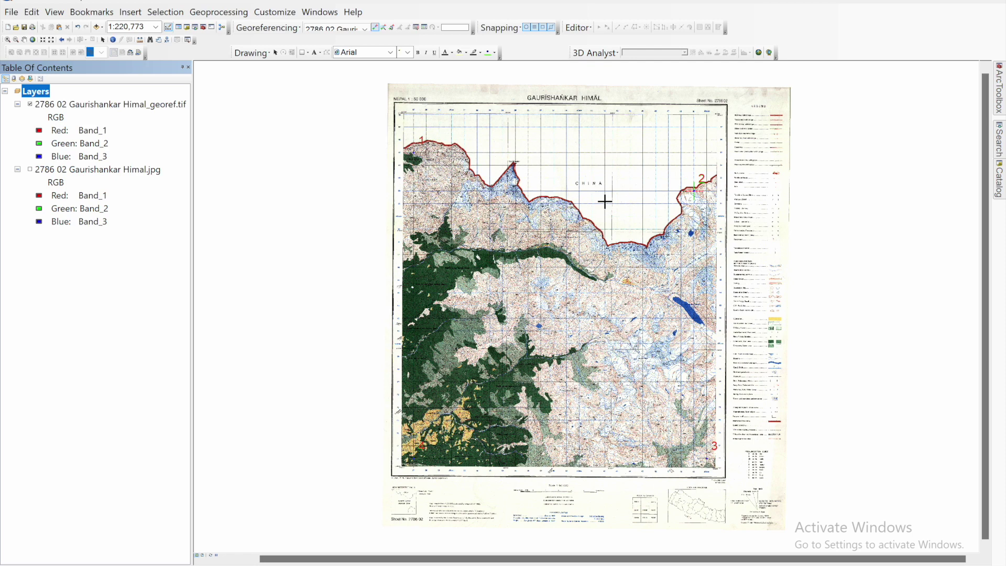
pyautogui.rightClick(77, 107)
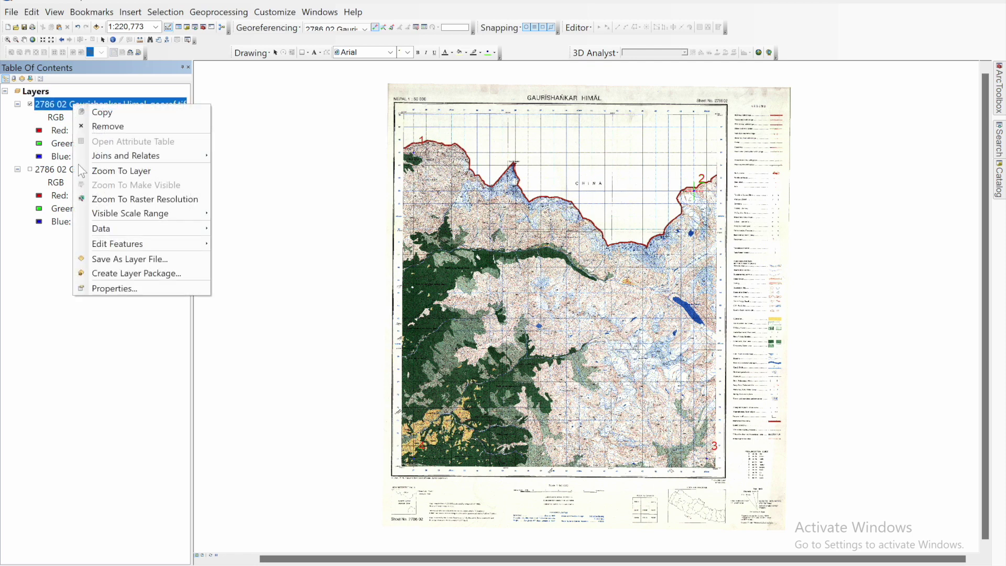
pyautogui.click(75, 371)
pyautogui.rightClick(142, 108)
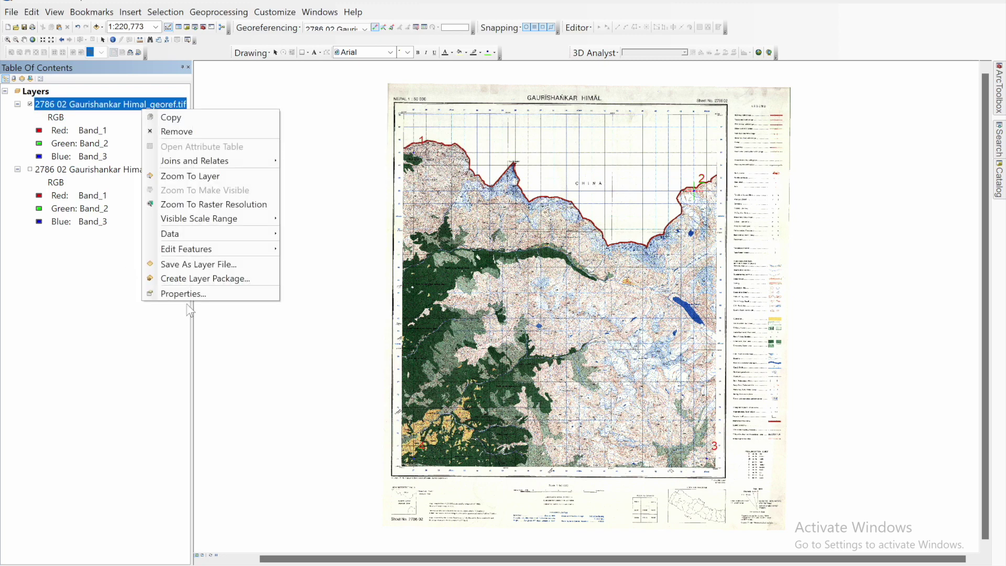
pyautogui.click(173, 295)
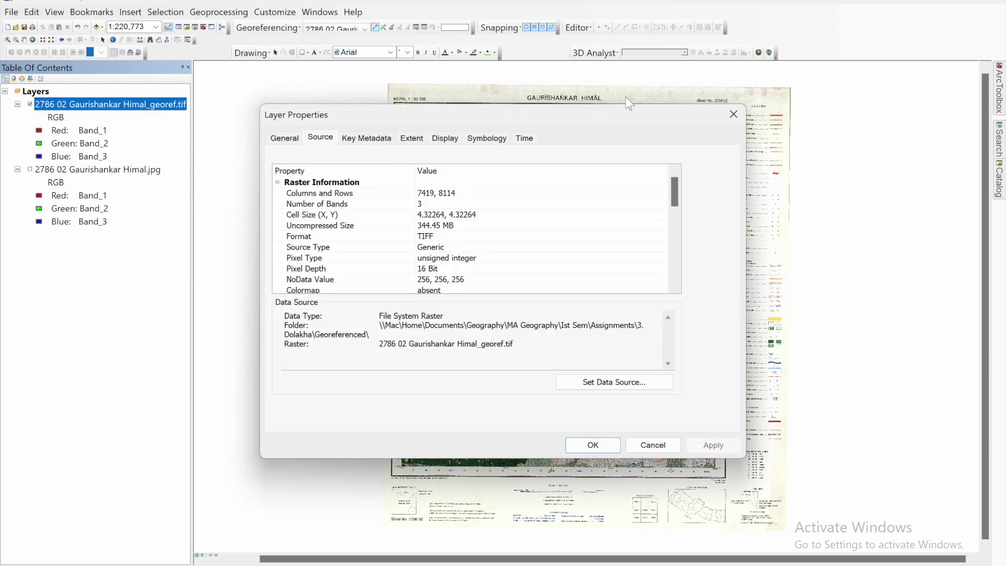
pyautogui.click(733, 114)
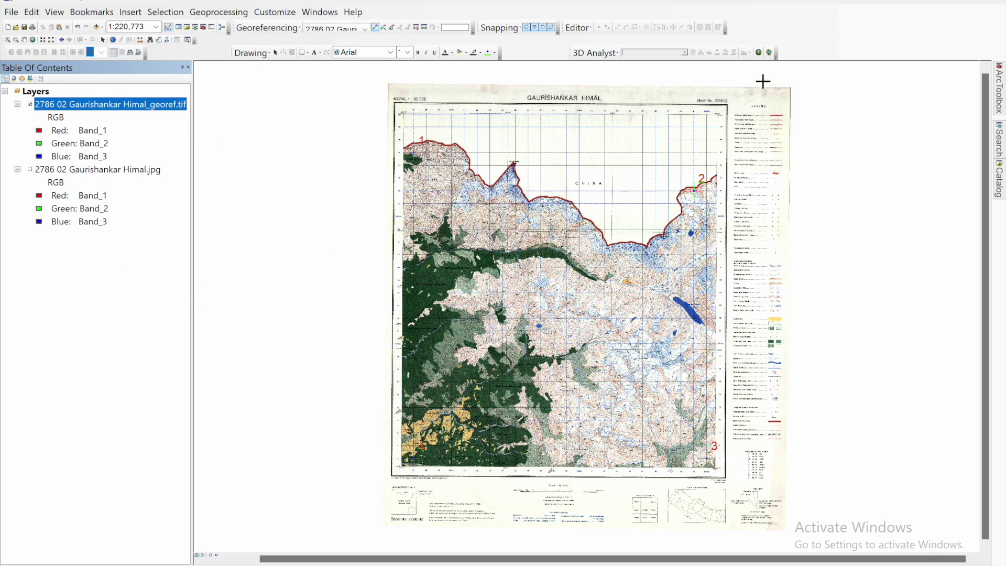
pyautogui.click(1001, 94)
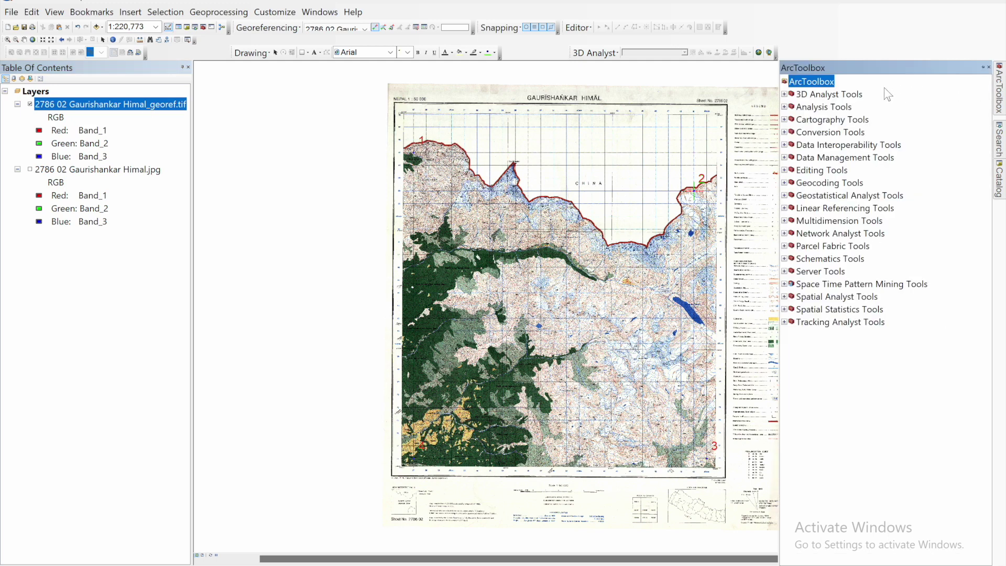
pyautogui.click(784, 158)
pyautogui.scroll(-3, 851, 359)
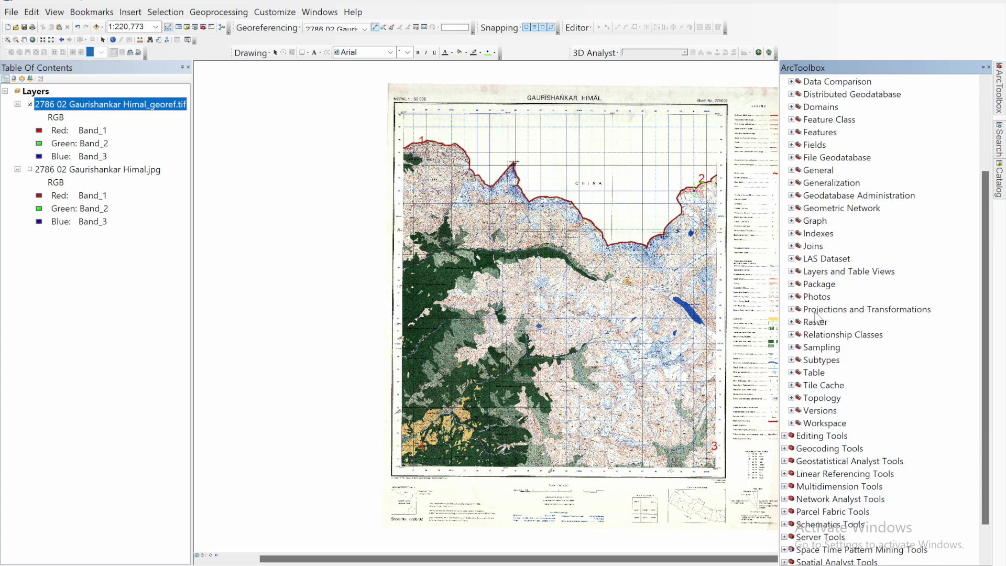
pyautogui.click(791, 309)
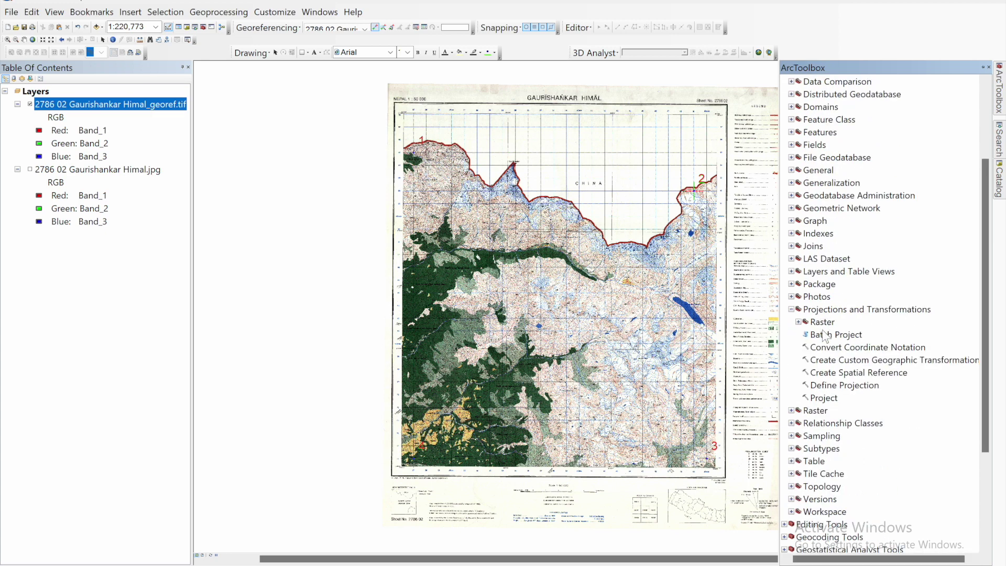
pyautogui.click(827, 388)
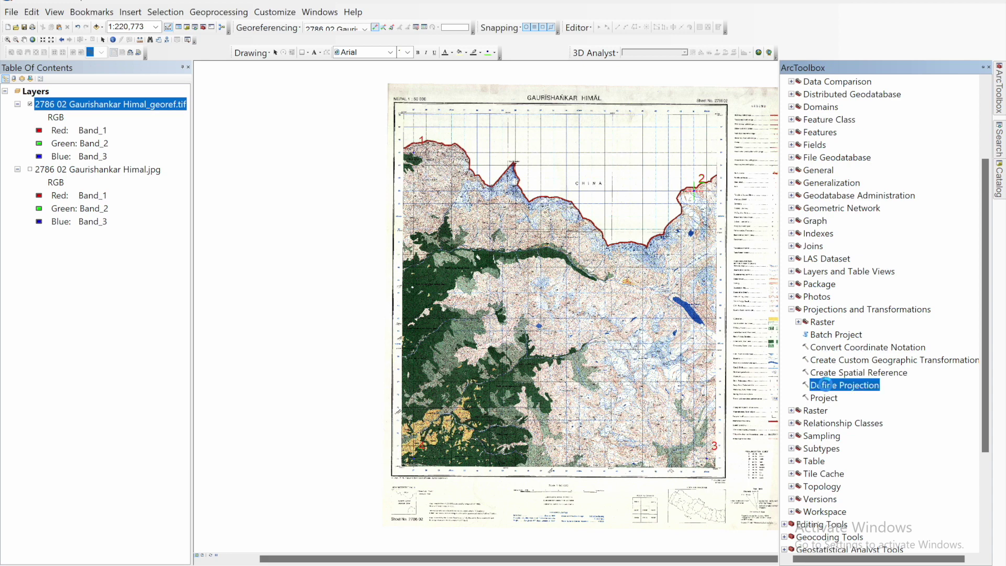
pyautogui.doubleClick(827, 387)
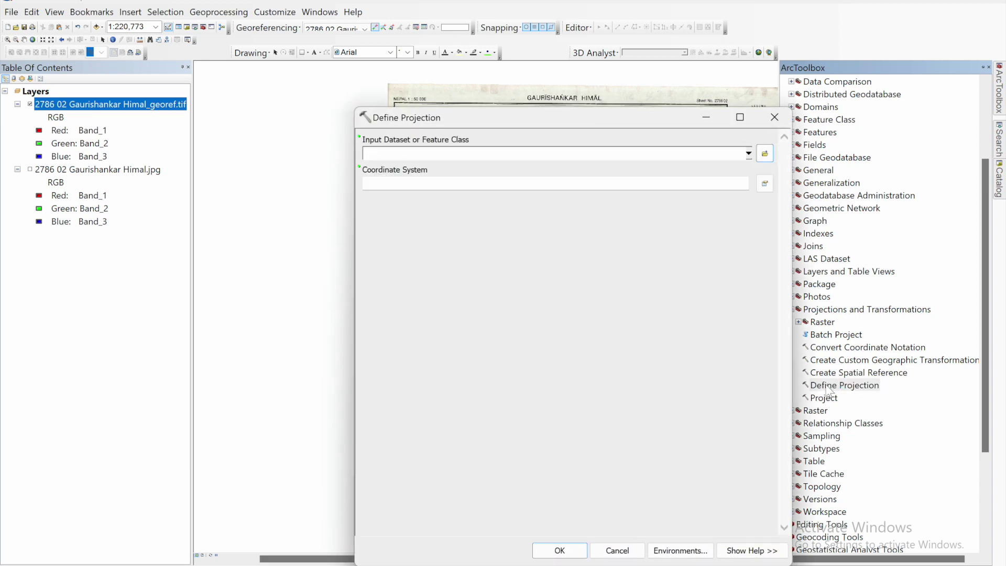
pyautogui.click(752, 153)
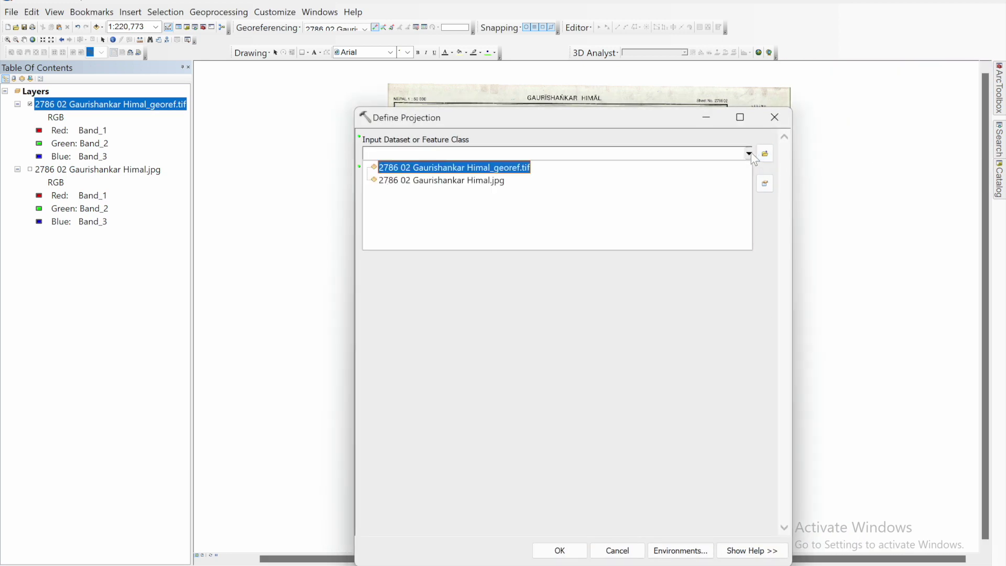
pyautogui.click(456, 172)
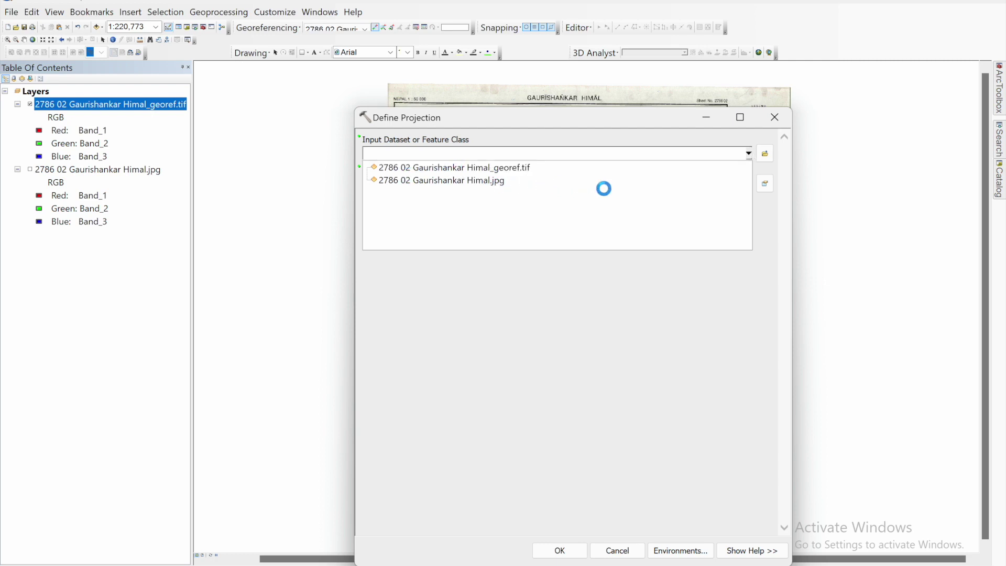
pyautogui.click(452, 179)
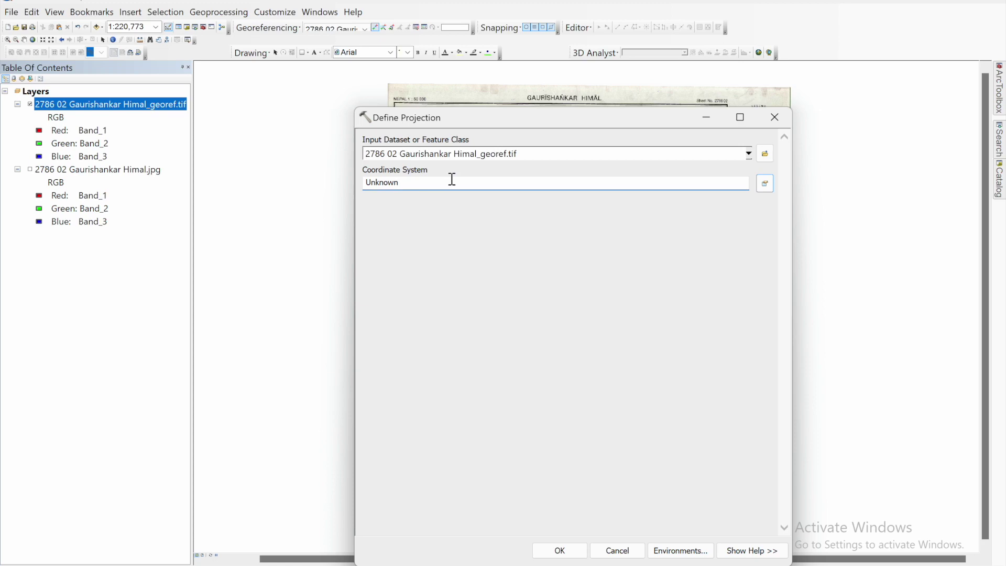
pyautogui.click(778, 119)
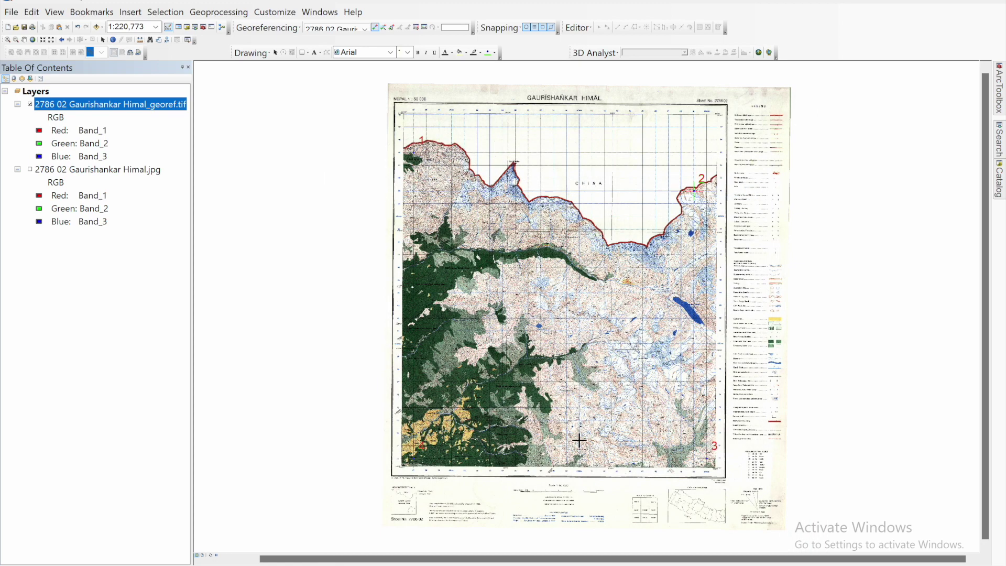
# - Zoom into the Horizontal Datum notes at the sheet's bottom and bring back ArcToolbox
pyautogui.scroll(-2, 567, 496)
pyautogui.scroll(-4, 567, 496)
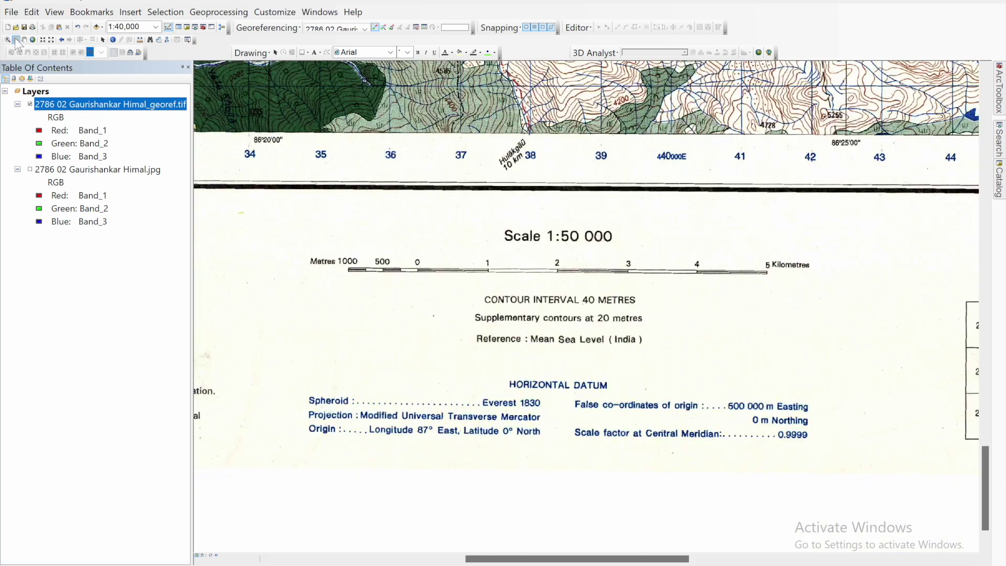
pyautogui.click(8, 39)
pyautogui.moveTo(246, 332); pyautogui.dragTo(879, 458)
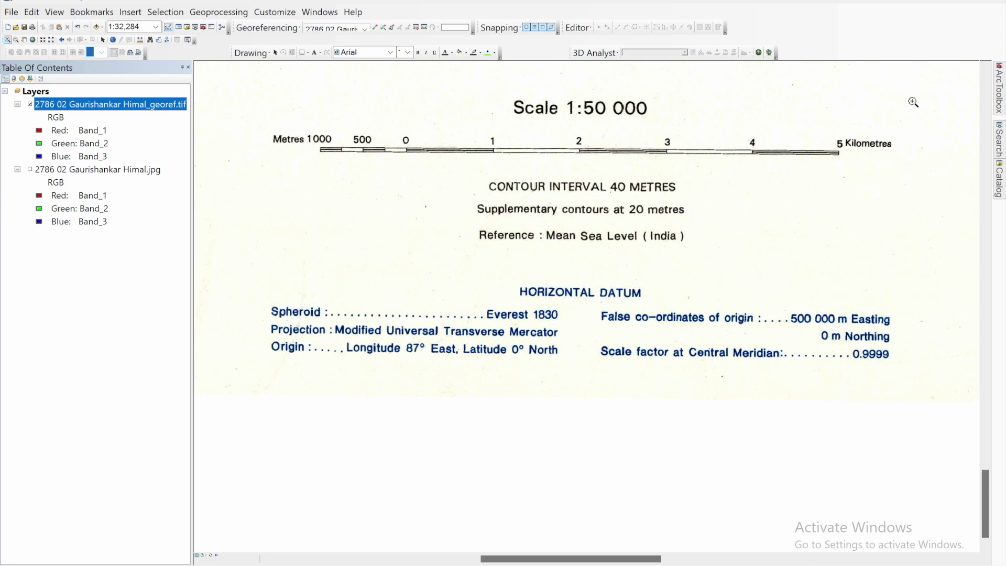
pyautogui.click(1000, 89)
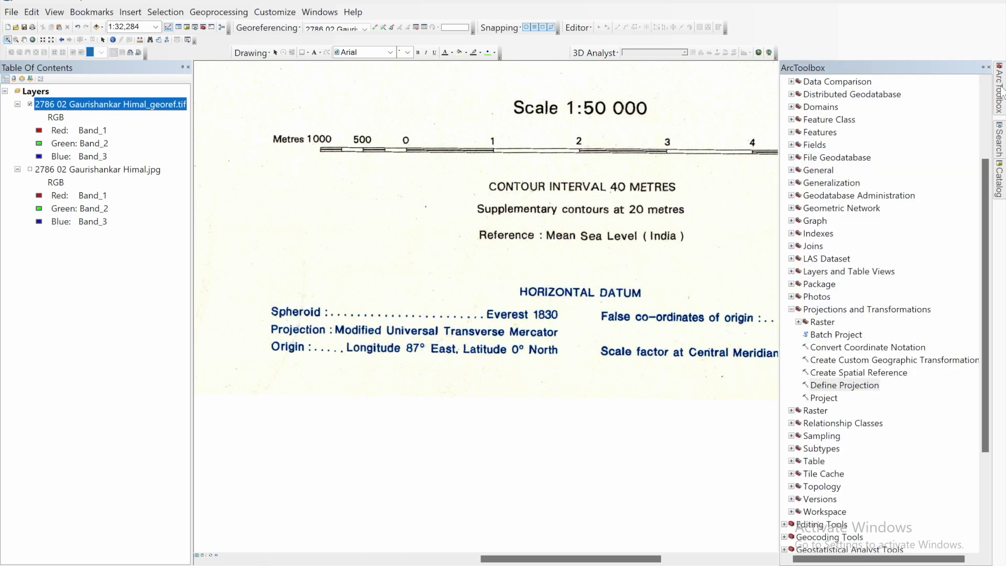
# - Launch Define Projection with 2786 02 Gaurishankar Himal_georef.tif as the input dataset
pyautogui.doubleClick(839, 386)
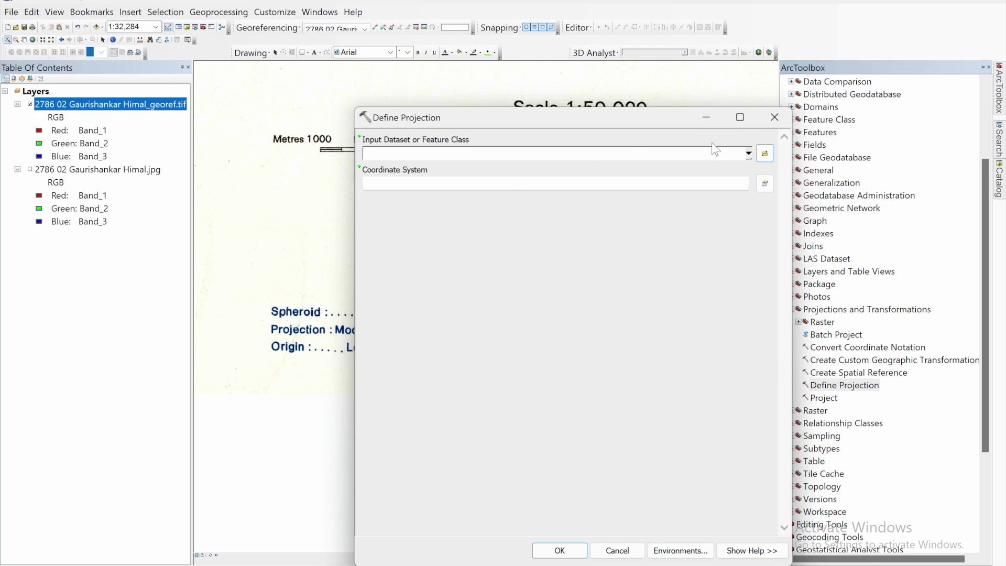
pyautogui.click(748, 154)
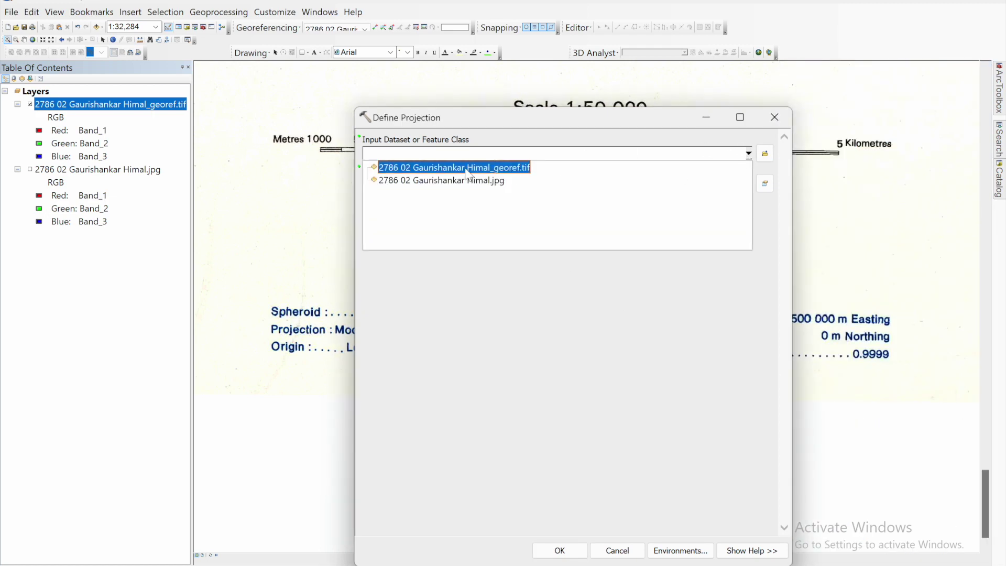
pyautogui.click(499, 168)
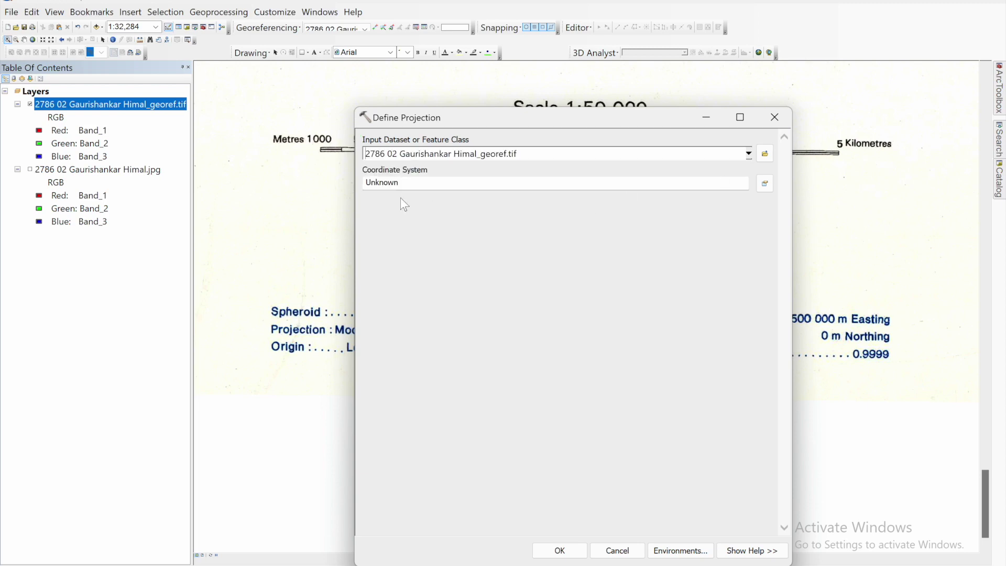
pyautogui.click(393, 185)
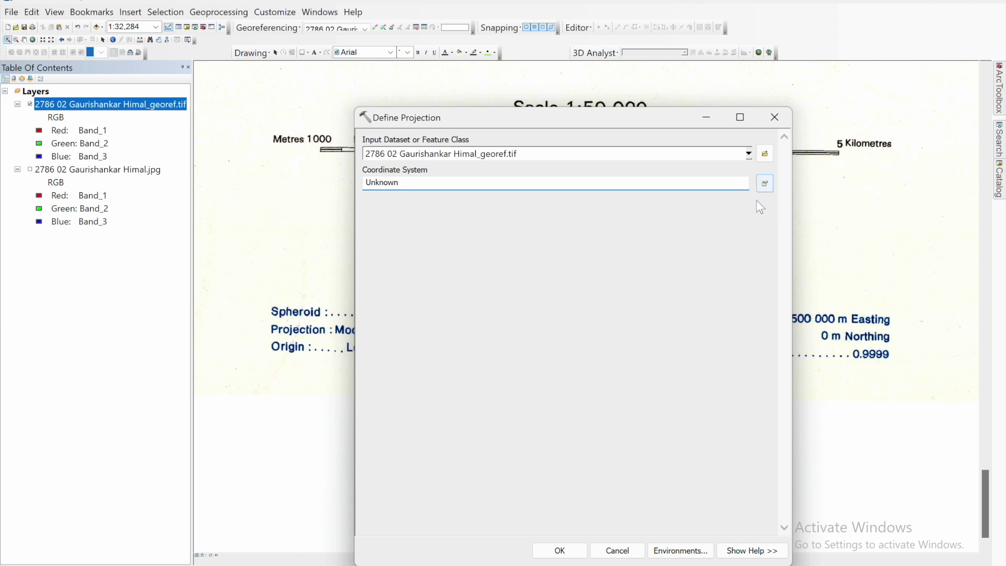
# - Start a new projected coordinate system and name it MUTM_87
pyautogui.click(764, 184)
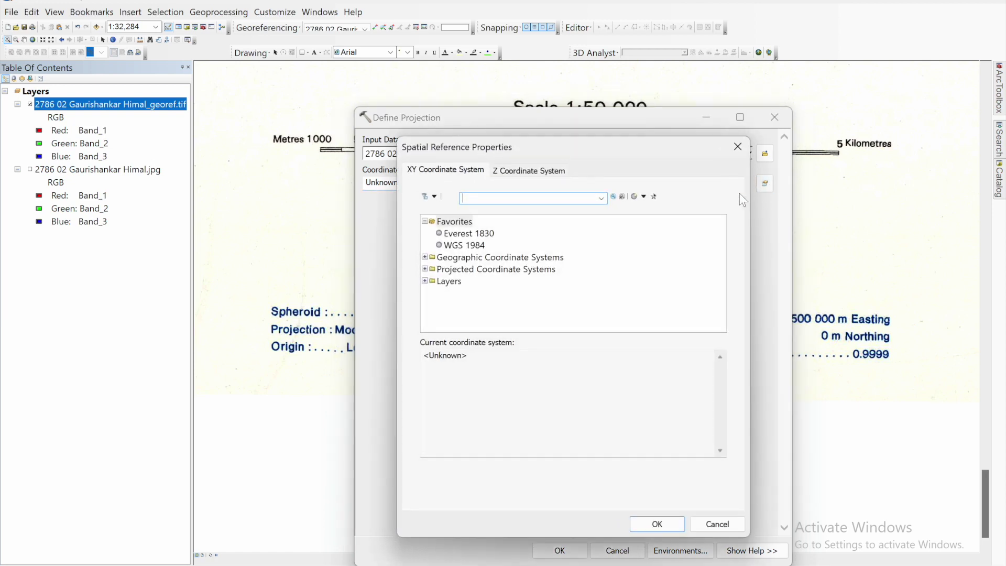
pyautogui.click(644, 196)
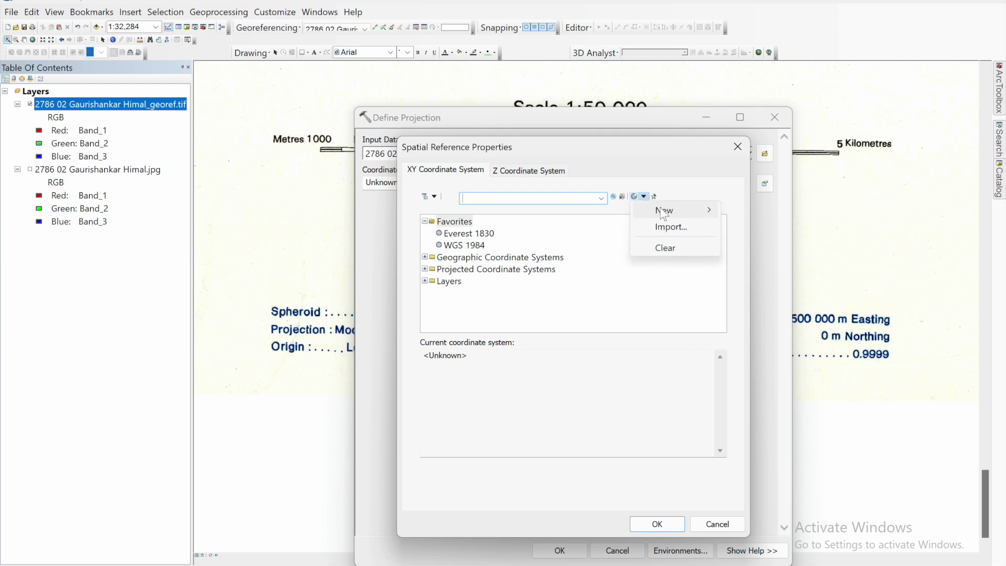
pyautogui.moveTo(676, 210)
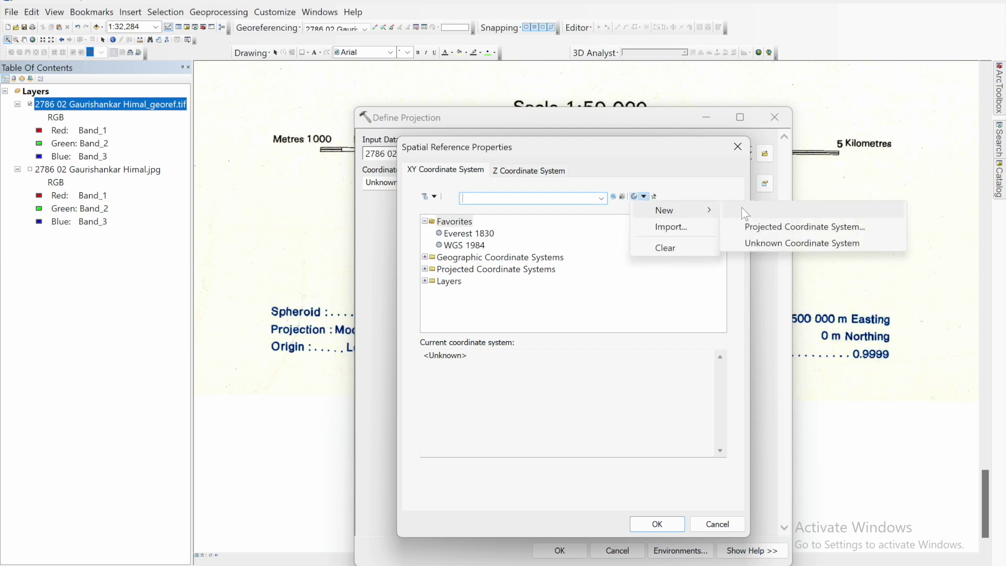
pyautogui.click(778, 227)
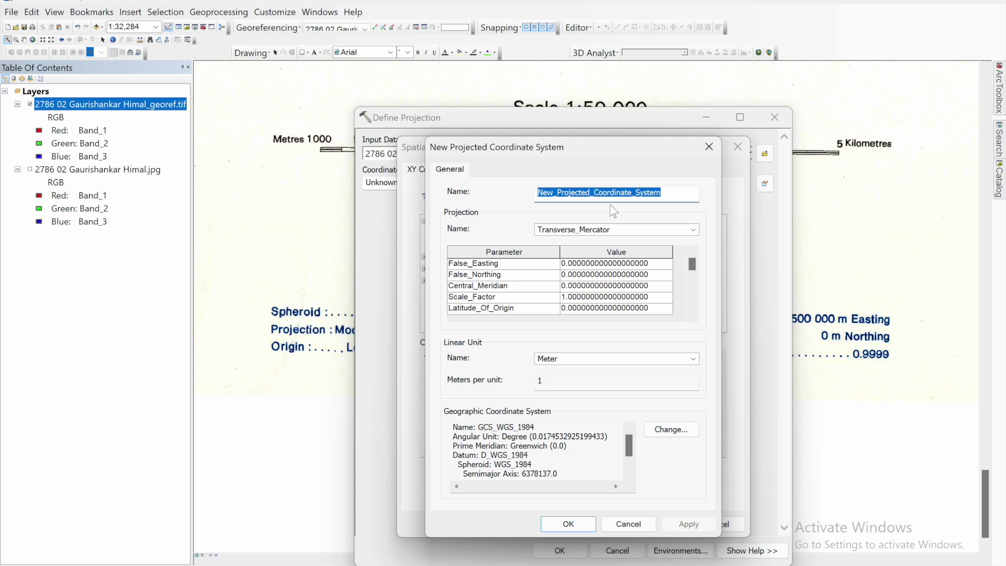
pyautogui.write('MUT')
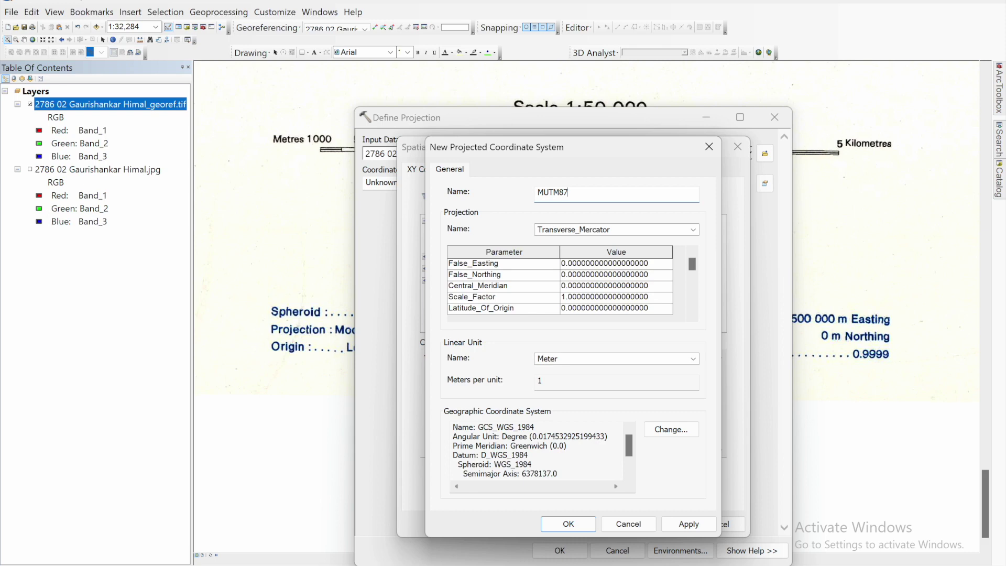
pyautogui.write('M_87')
pyautogui.press('Left')
pyautogui.press('Left')
pyautogui.write('_')
pyautogui.click(596, 203)
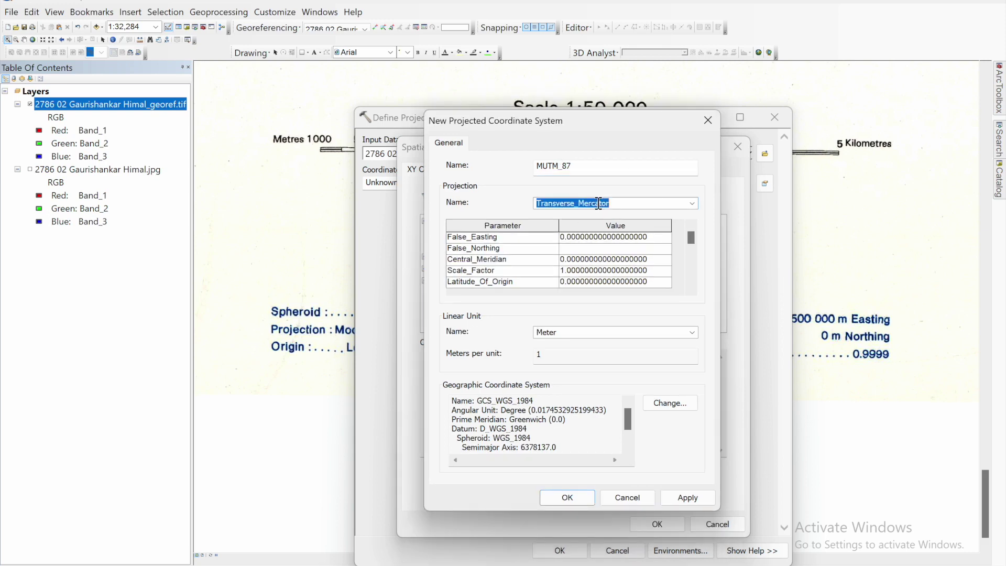
# - Set False_Easting 500000, Central_Meridian 87 and Scale_Factor 0.9999
pyautogui.click(584, 237)
pyautogui.doubleClick(584, 236)
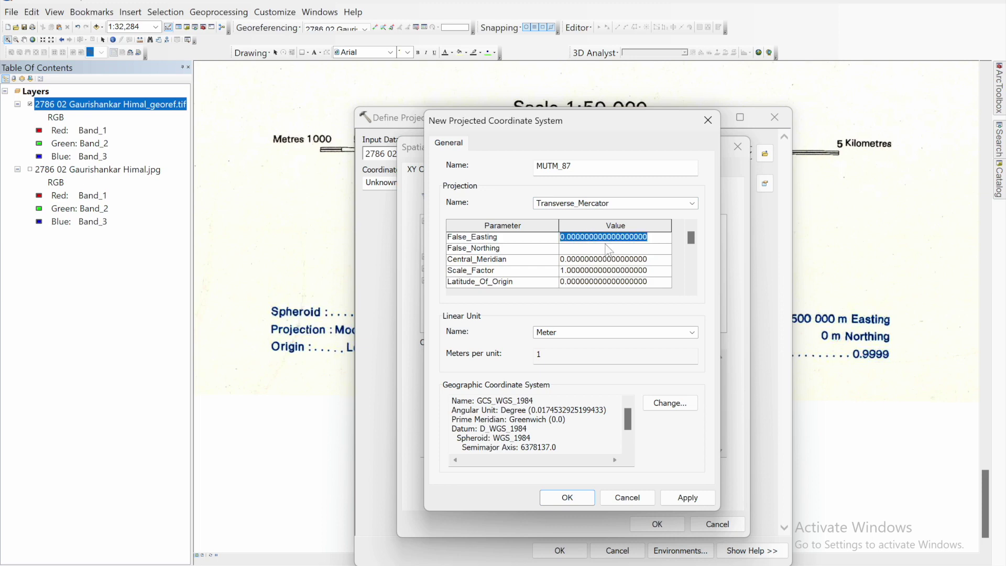
pyautogui.write('5')
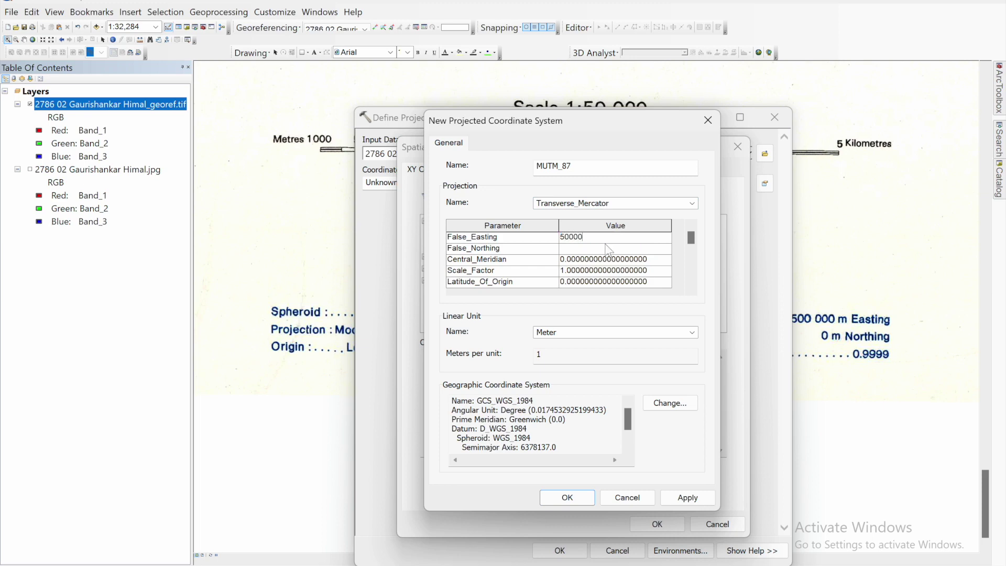
pyautogui.press('Return')
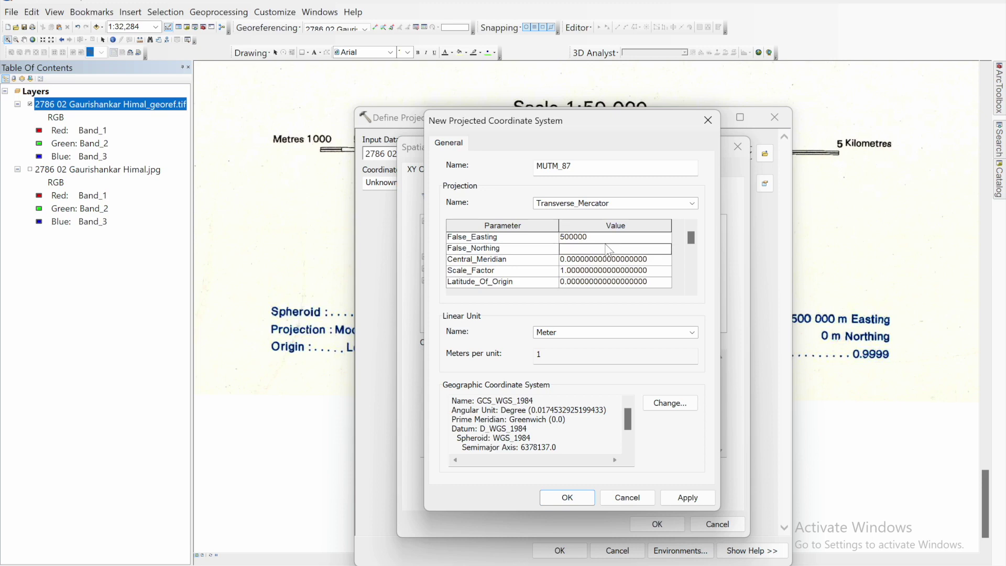
pyautogui.press('Return')
pyautogui.write('9')
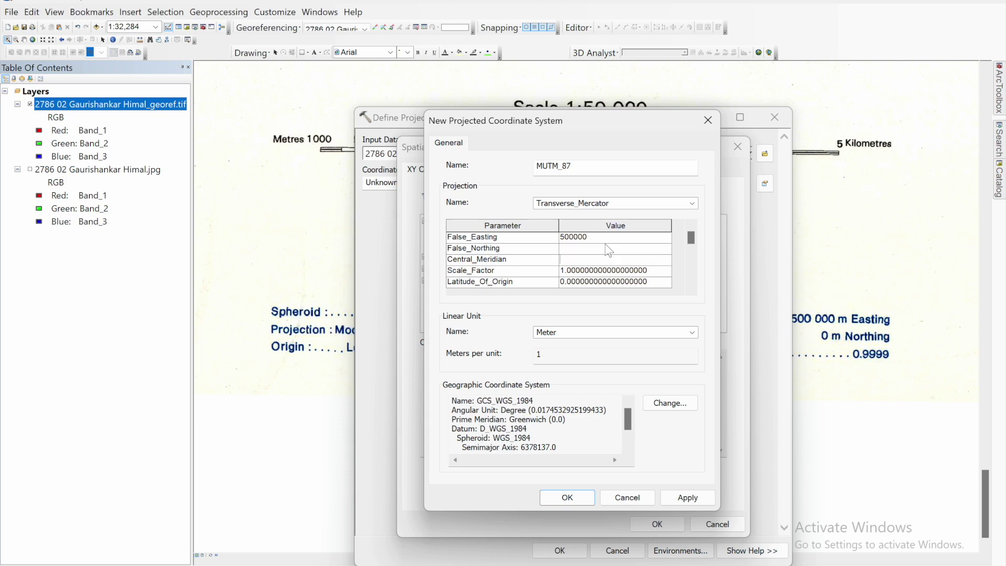
pyautogui.write('87')
pyautogui.press('Return')
pyautogui.write('0.9999')
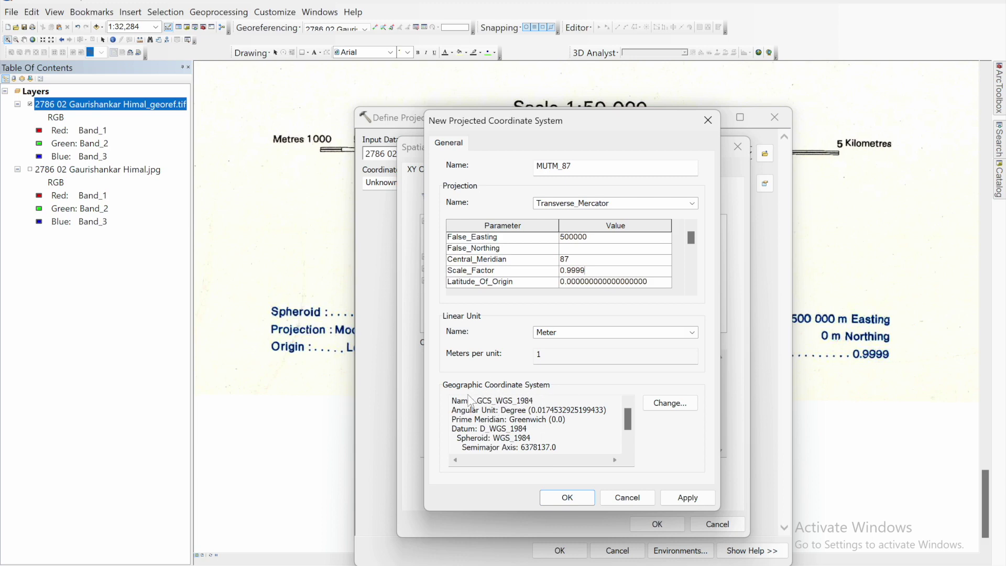
# - Change the geographic coordinate system to Spheroid-based Everest 1830
pyautogui.click(661, 405)
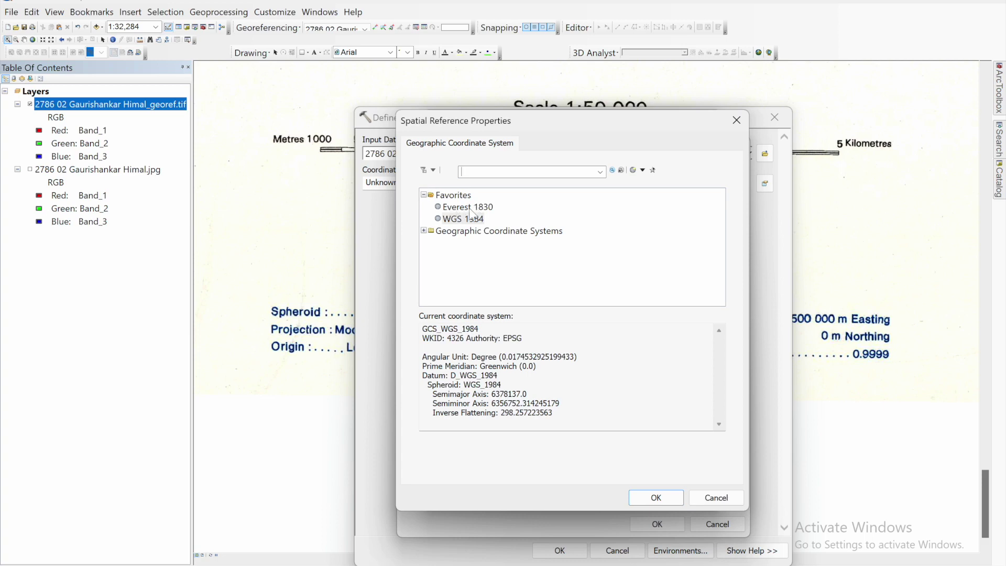
pyautogui.click(424, 195)
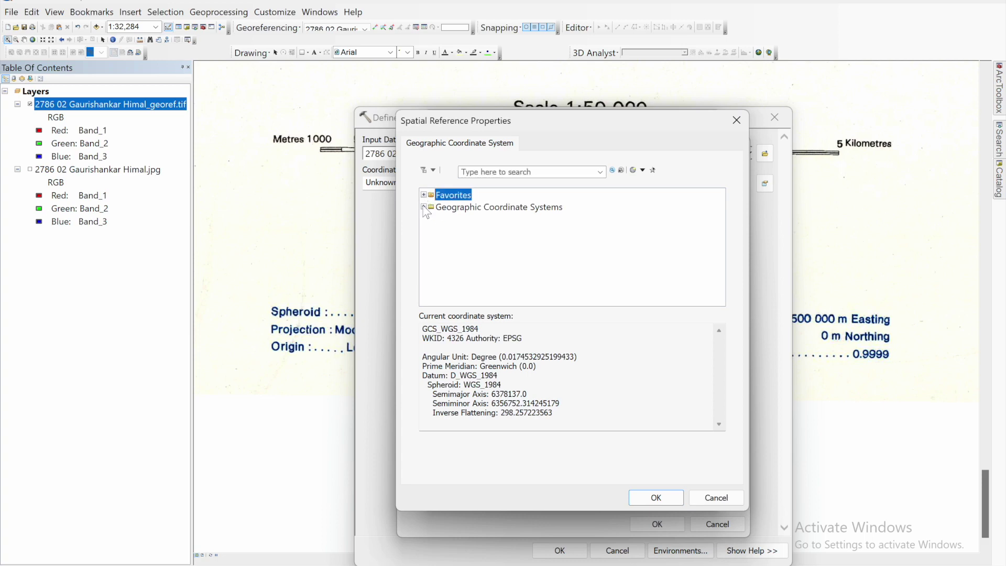
pyautogui.click(425, 207)
pyautogui.scroll(-2, 496, 284)
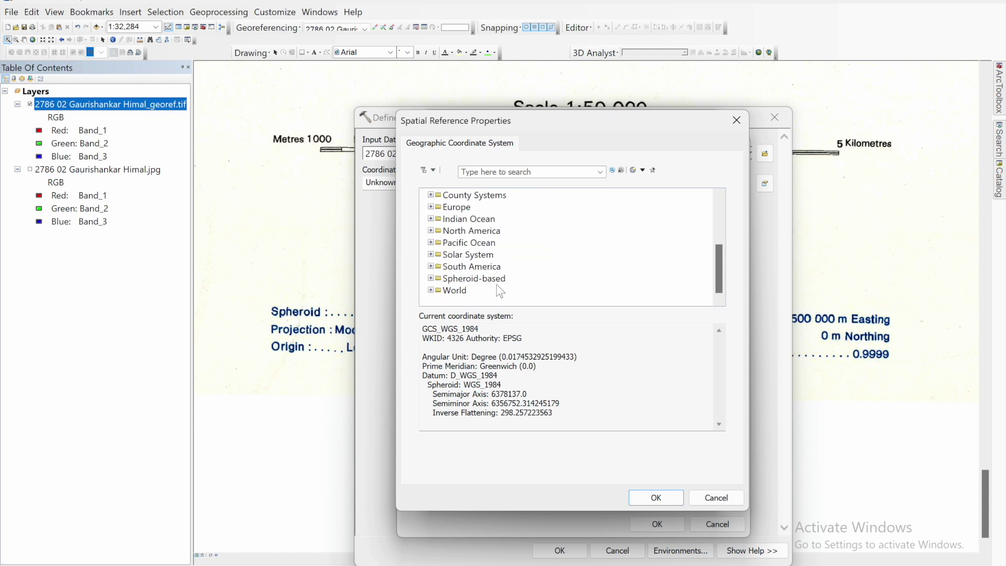
pyautogui.click(430, 279)
pyautogui.scroll(-10, 488, 289)
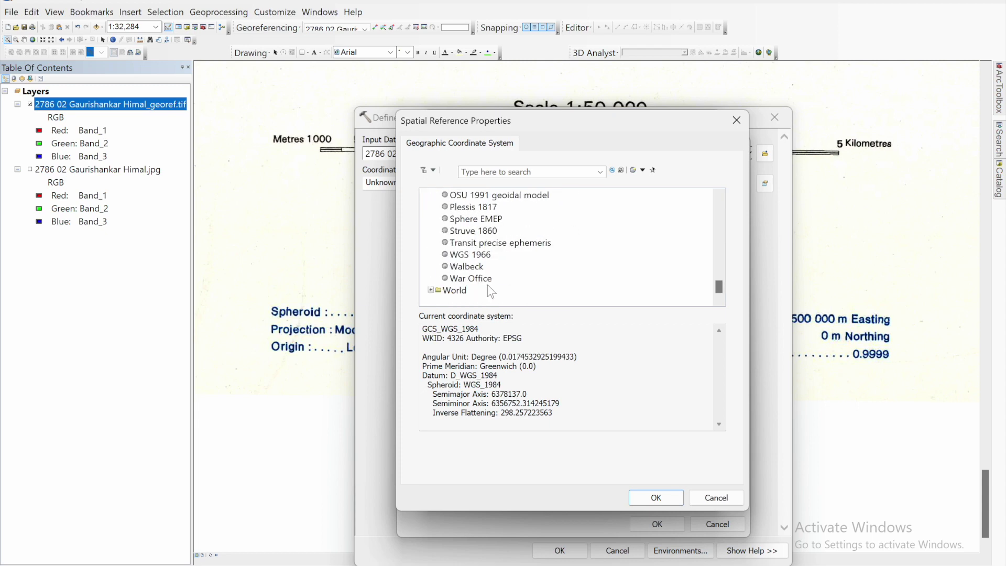
pyautogui.scroll(12, 491, 292)
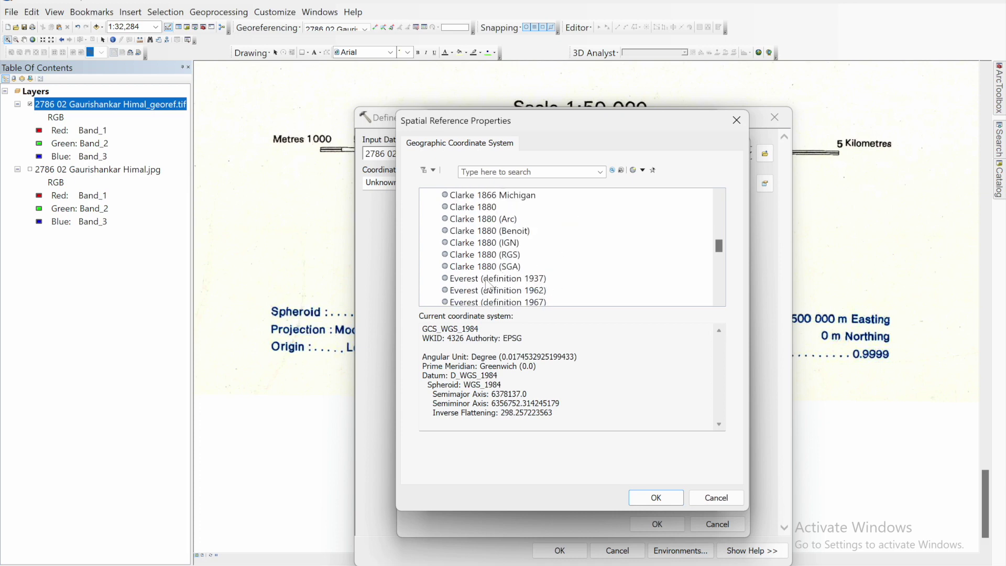
pyautogui.scroll(-4, 487, 286)
pyautogui.scroll(1, 485, 262)
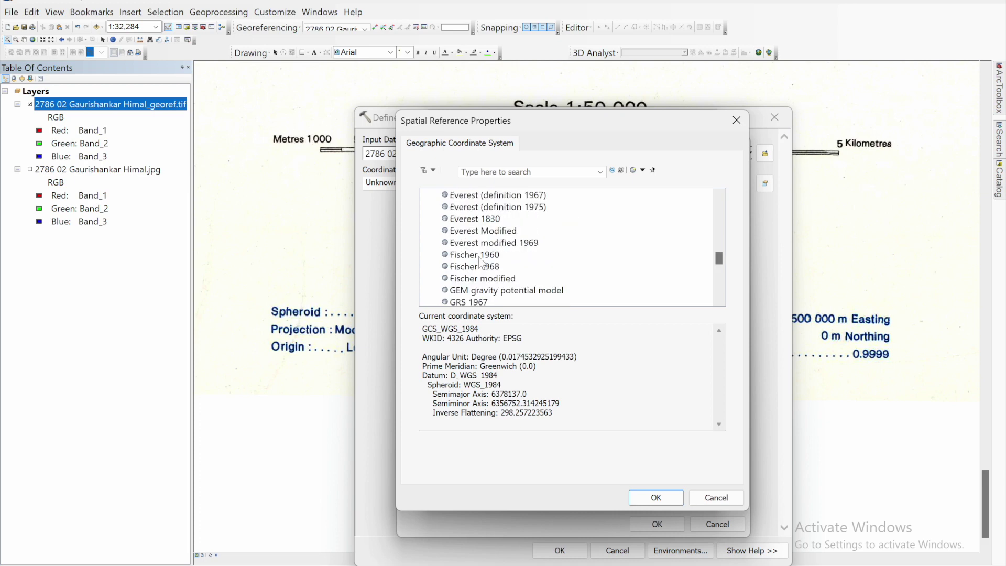
pyautogui.click(475, 219)
pyautogui.click(658, 496)
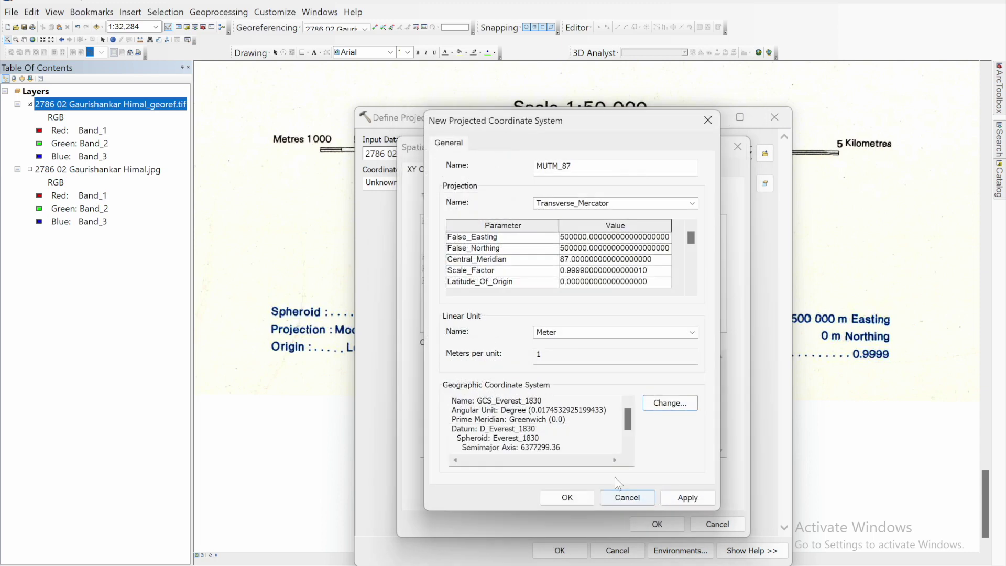
# - Finish creating MUTM_87 and add it to the favourite coordinate systems
pyautogui.click(687, 496)
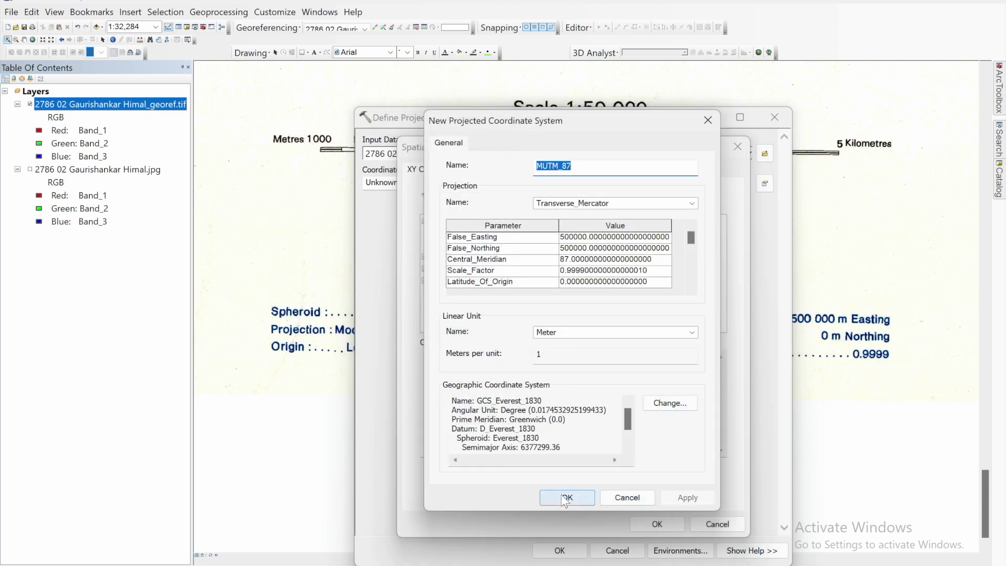
pyautogui.click(565, 498)
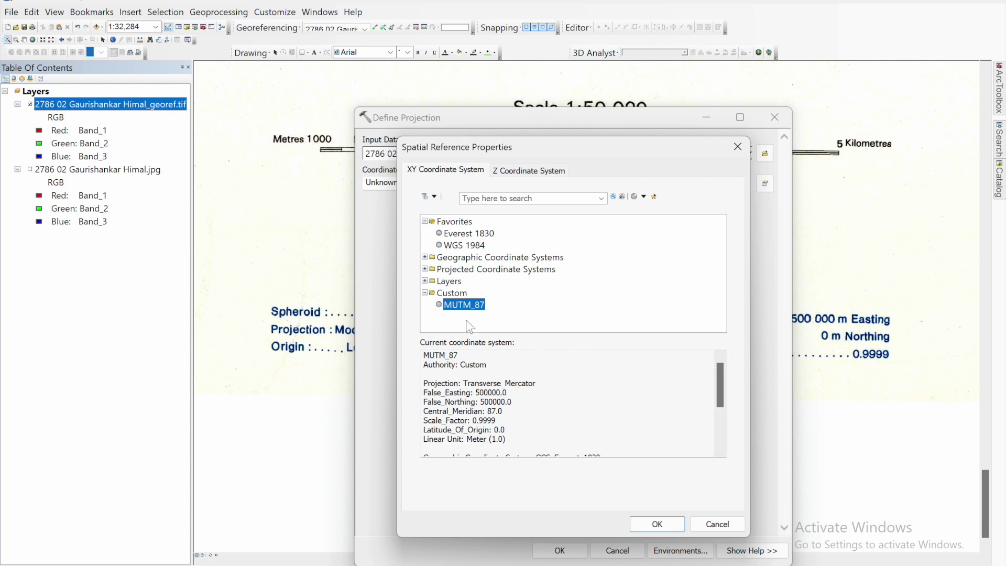
pyautogui.rightClick(468, 306)
pyautogui.click(488, 319)
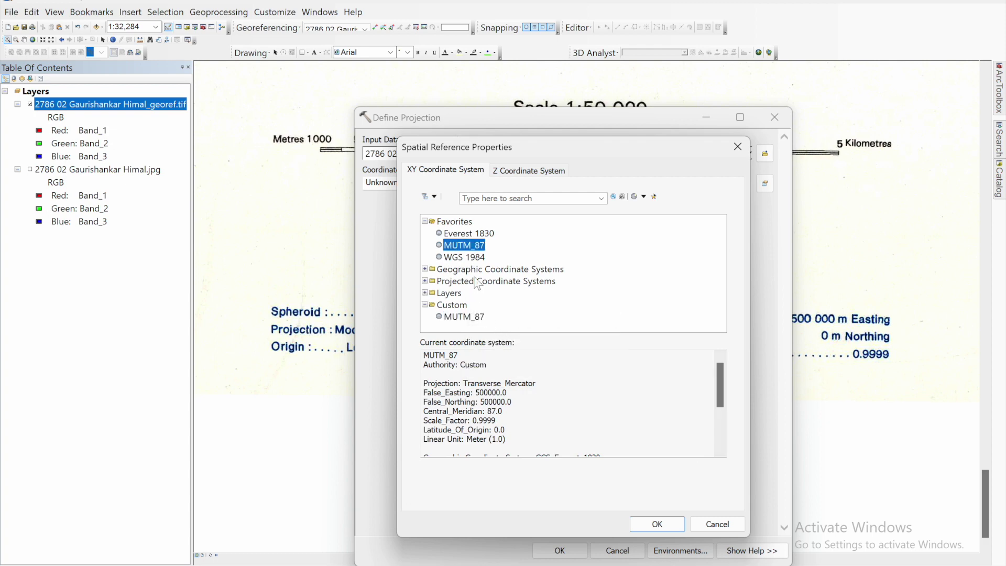
# - Accept MUTM_87 and run Define Projection on the georeferenced TIFF
pyautogui.click(657, 524)
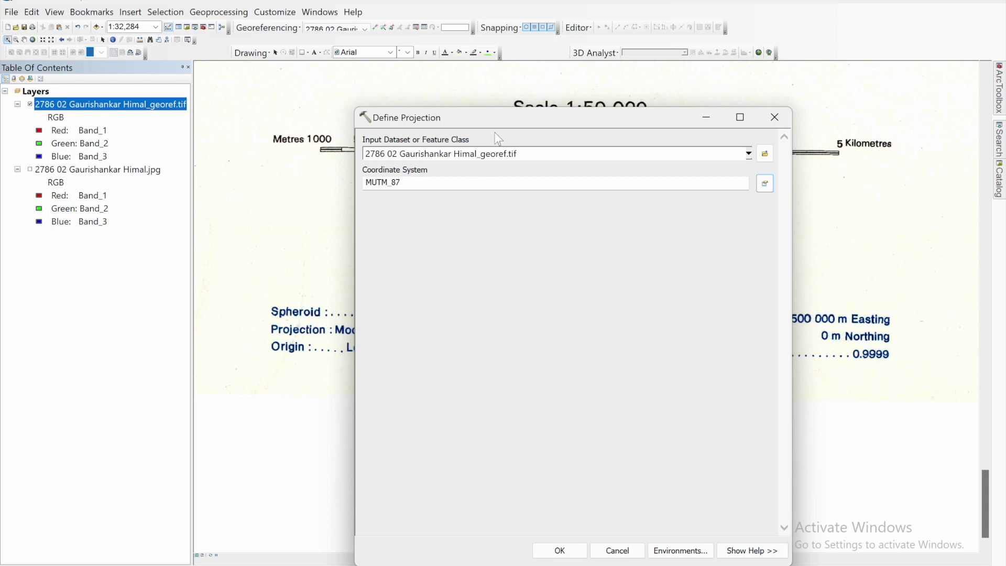
pyautogui.moveTo(502, 123); pyautogui.dragTo(463, 108)
pyautogui.click(348, 168)
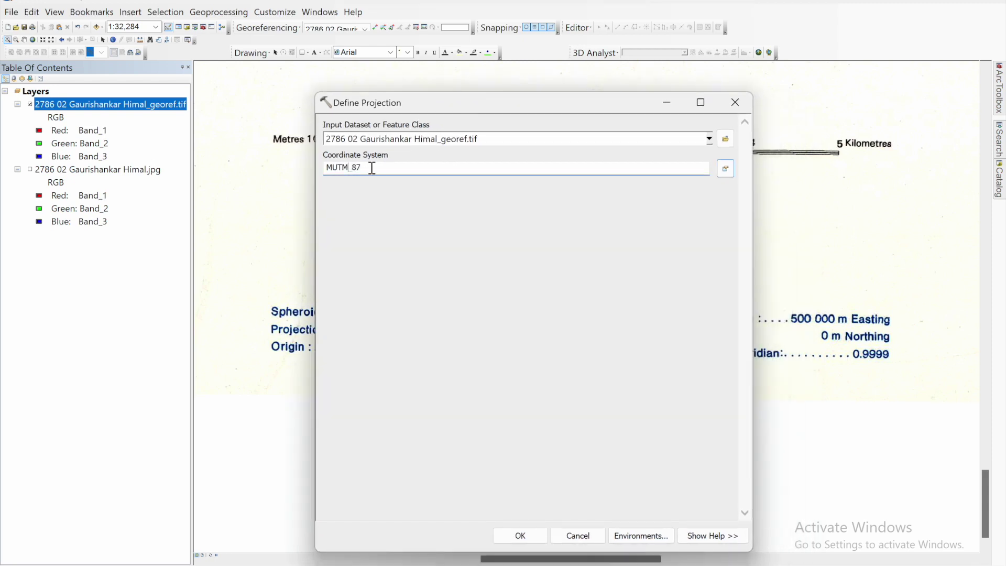
pyautogui.click(542, 534)
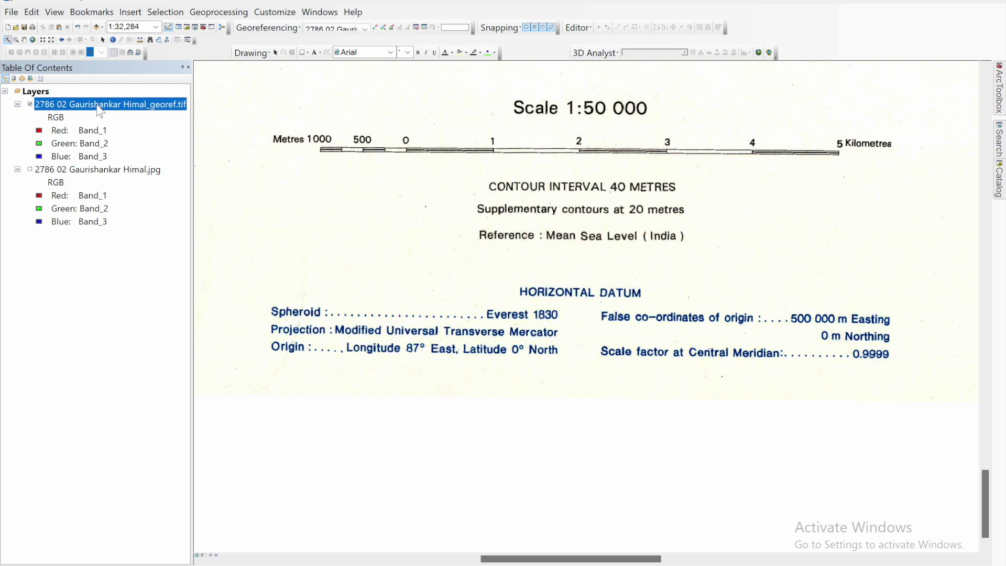
# - Check the georef.tif layer's Source properties, confirming the Spatial Reference reads MUTM_87
pyautogui.rightClick(98, 109)
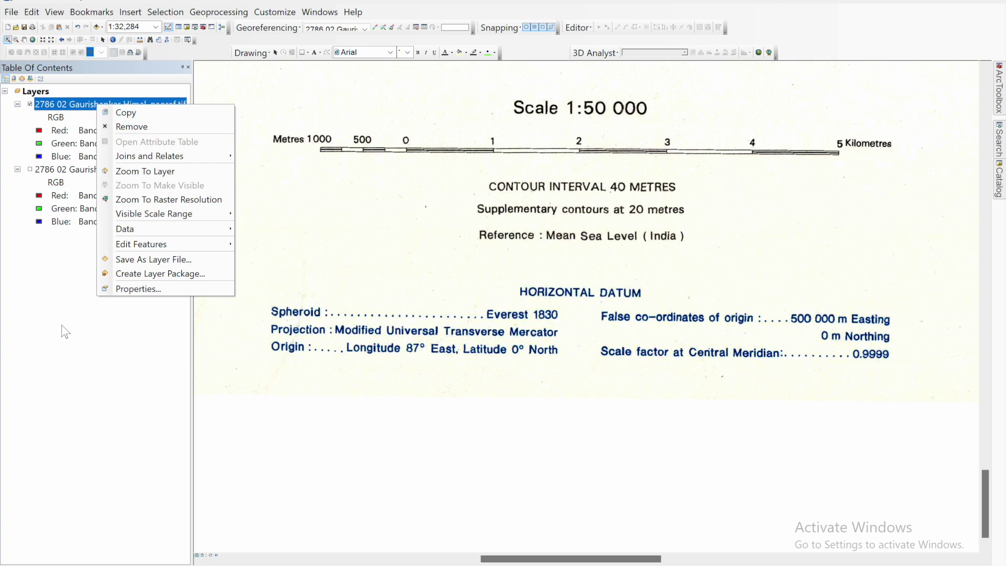
pyautogui.click(64, 330)
pyautogui.rightClick(98, 105)
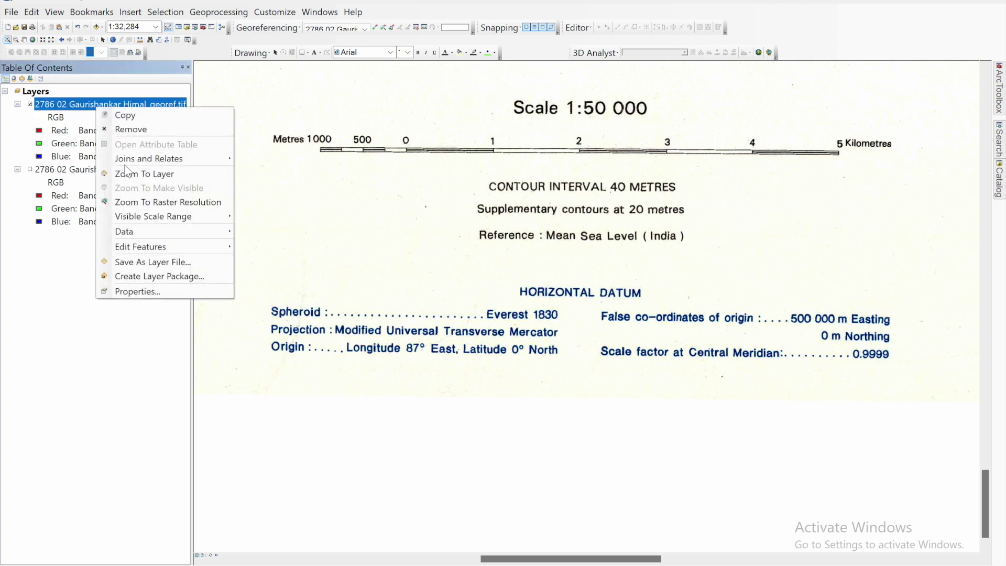
pyautogui.click(139, 292)
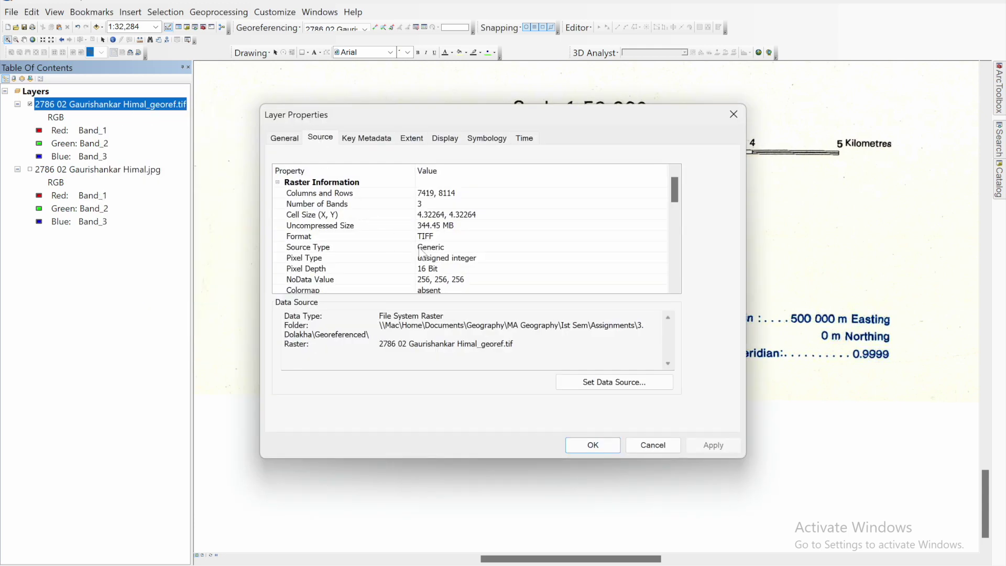
pyautogui.scroll(-3, 440, 237)
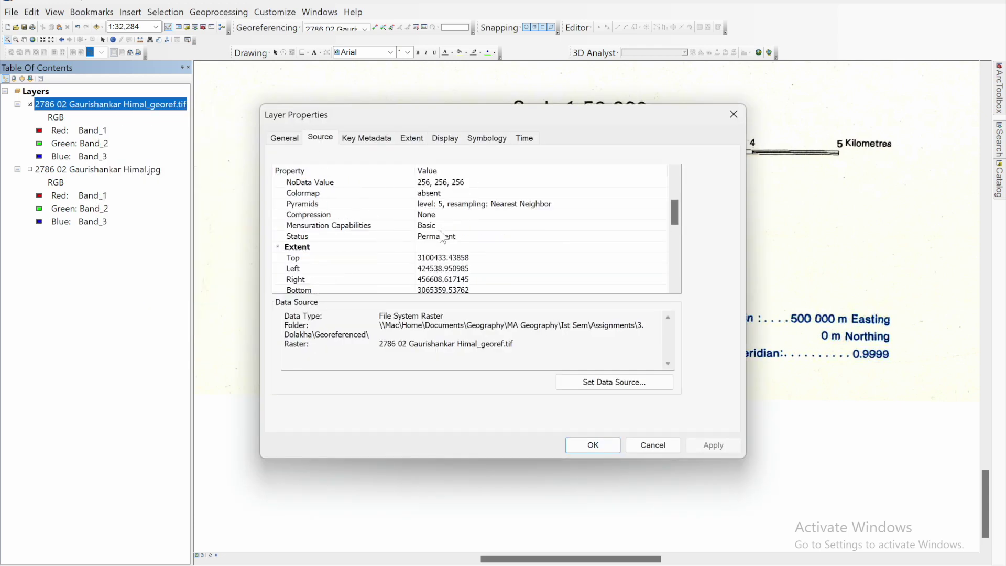
pyautogui.scroll(-1, 382, 253)
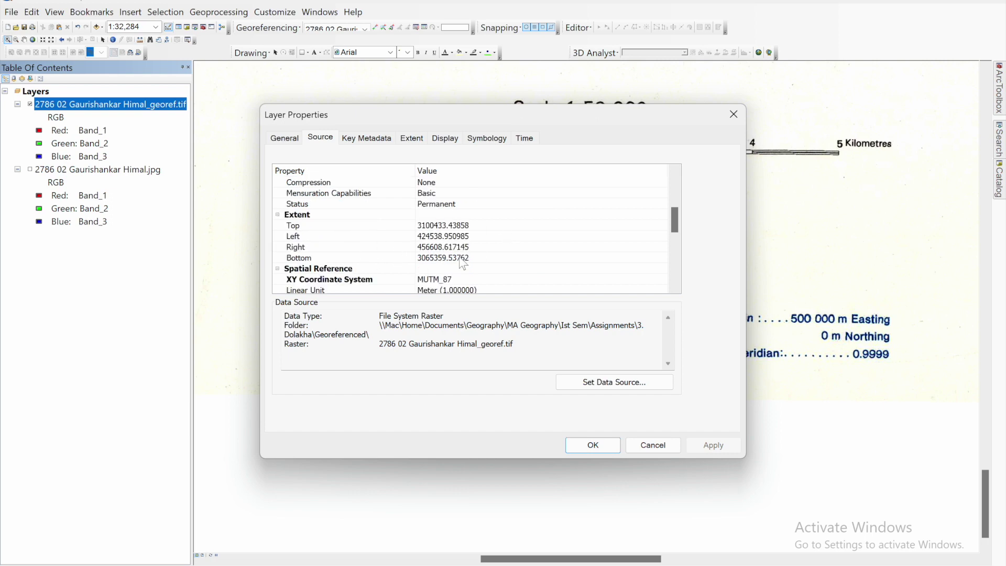
pyautogui.scroll(-2, 436, 266)
pyautogui.click(319, 204)
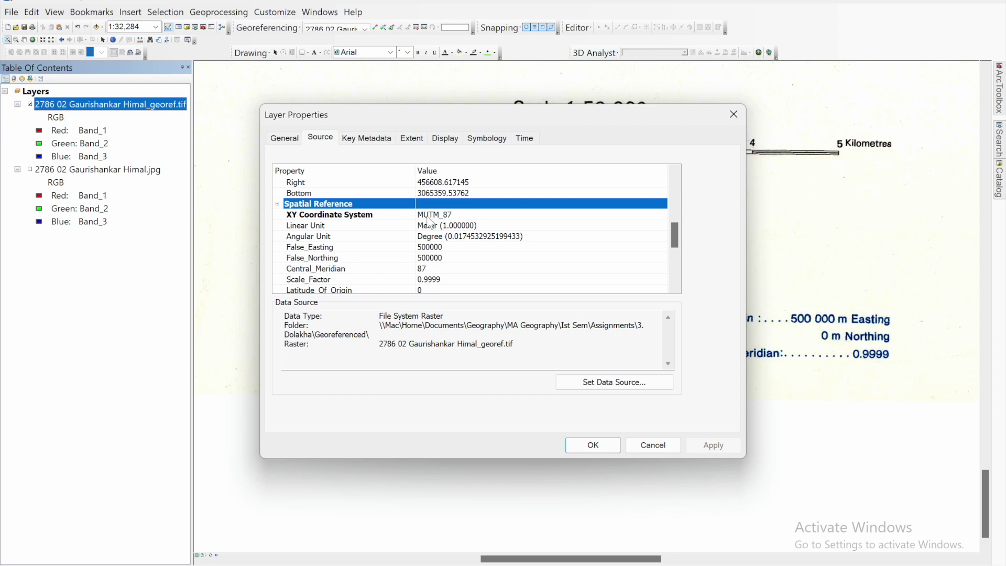
pyautogui.click(360, 218)
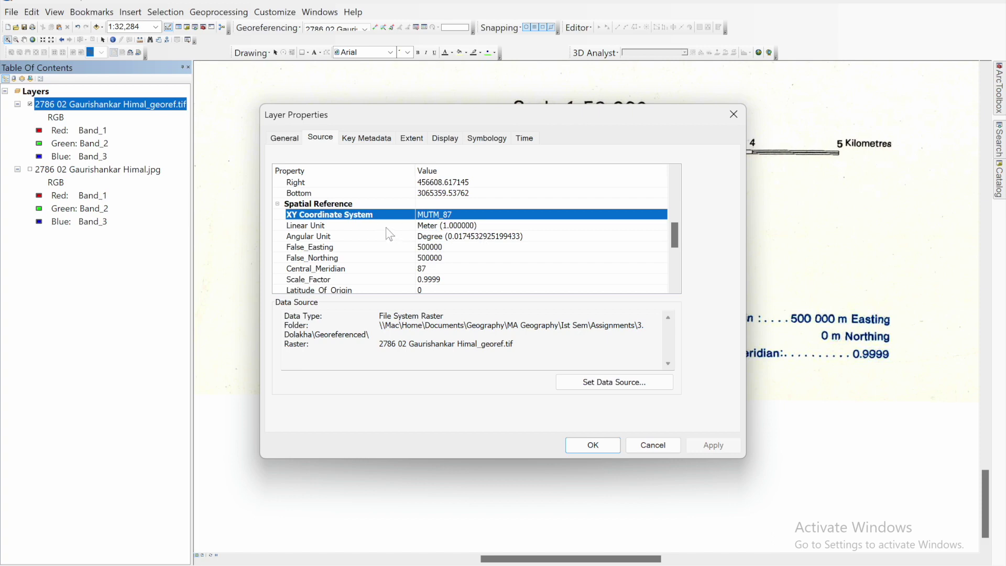
pyautogui.click(593, 445)
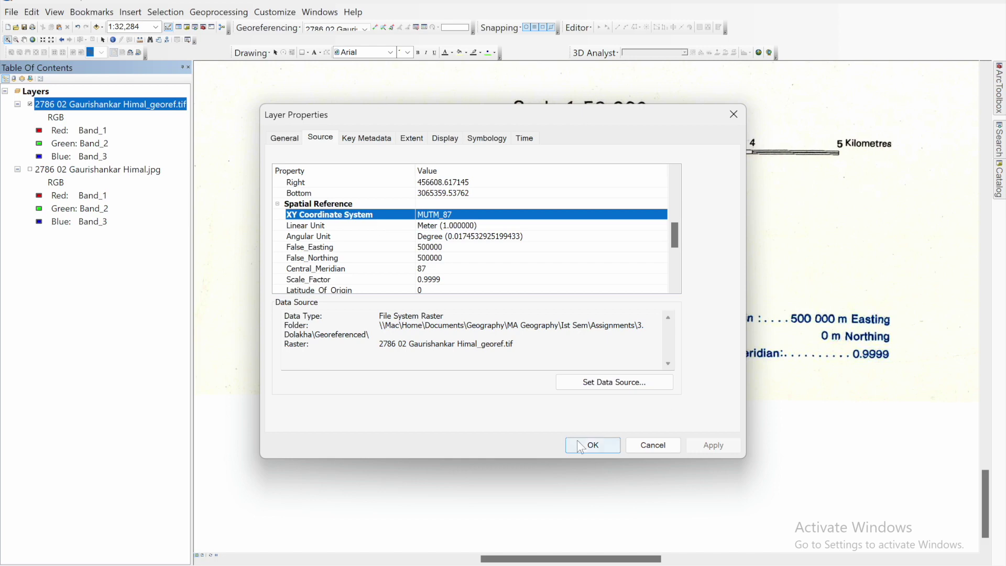
# - Zoom with the mouse wheel to view the entire Gaurishankar Himal sheet
pyautogui.scroll(-5, 648, 160)
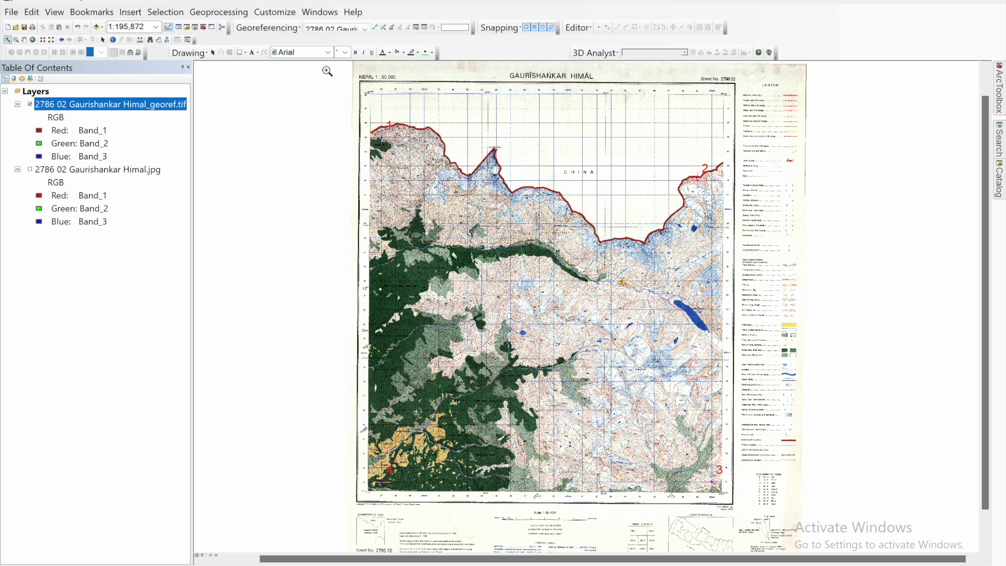
pyautogui.scroll(1, 311, 223)
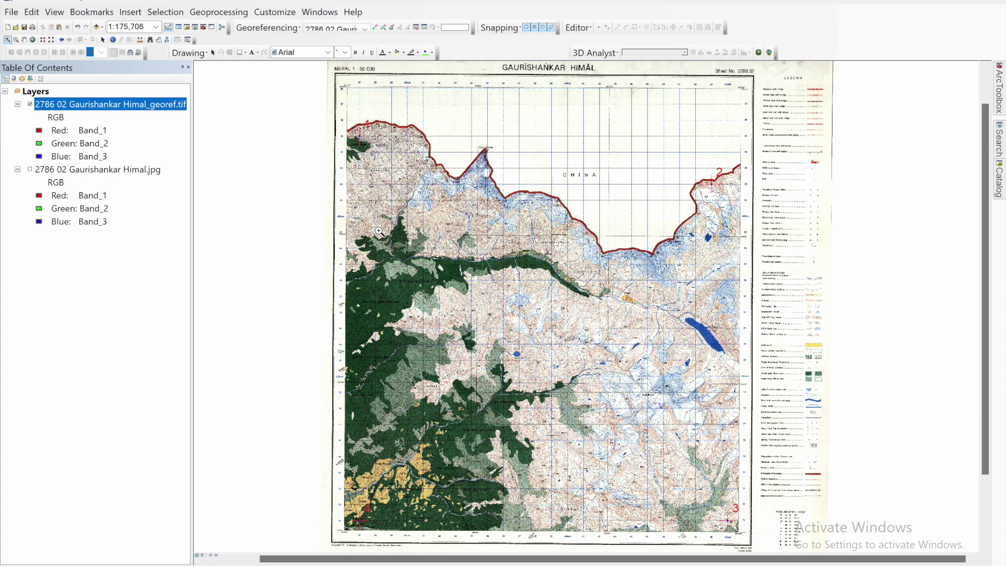